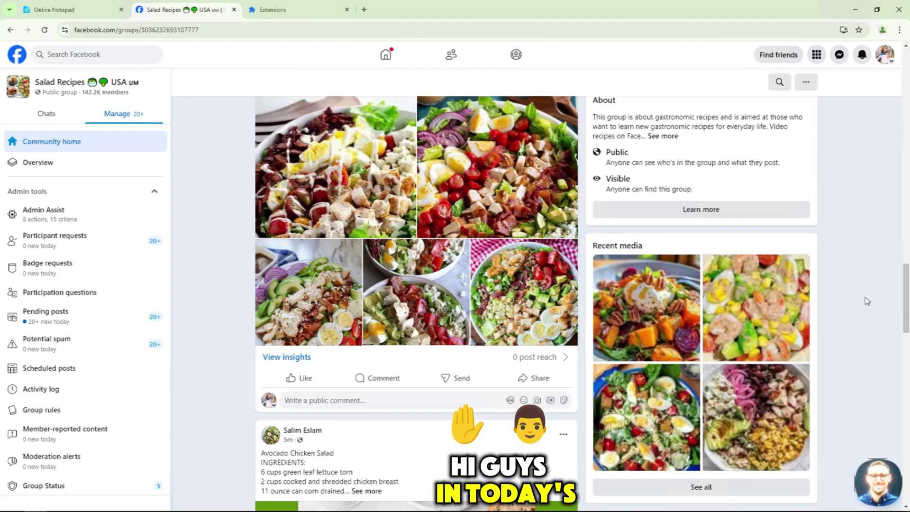
Step: Open the Salad Recipes group's Group Status page from the admin sidebar
scroll(867, 302, "down", 10)
scroll(206, 330, "down", 7)
scroll(83, 329, "down", 3)
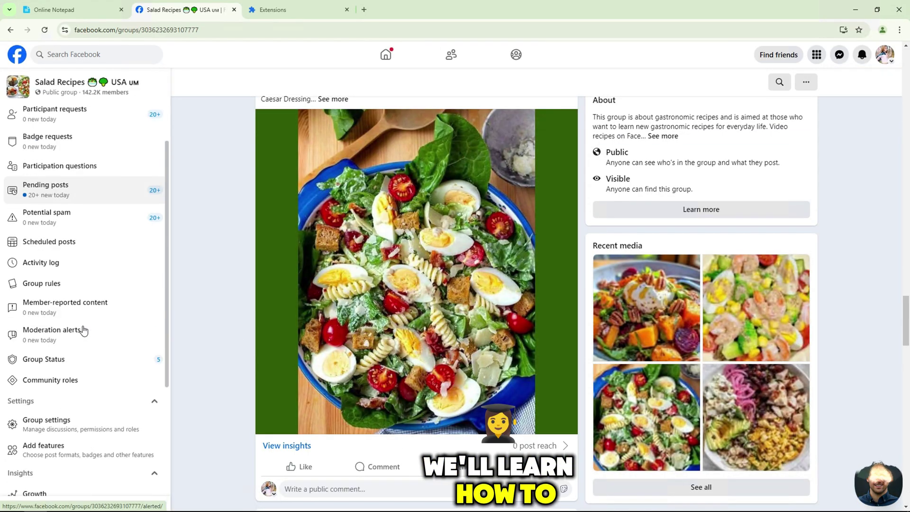
left_click(60, 360)
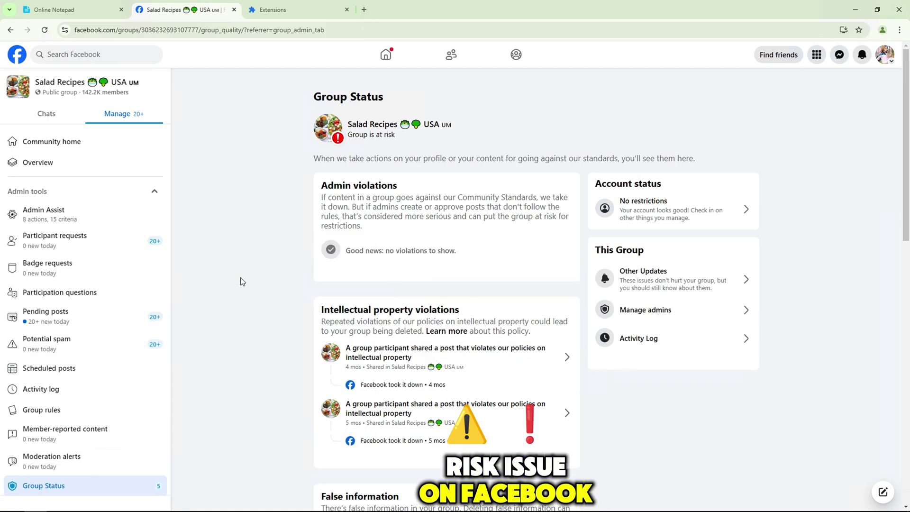
key("F5")
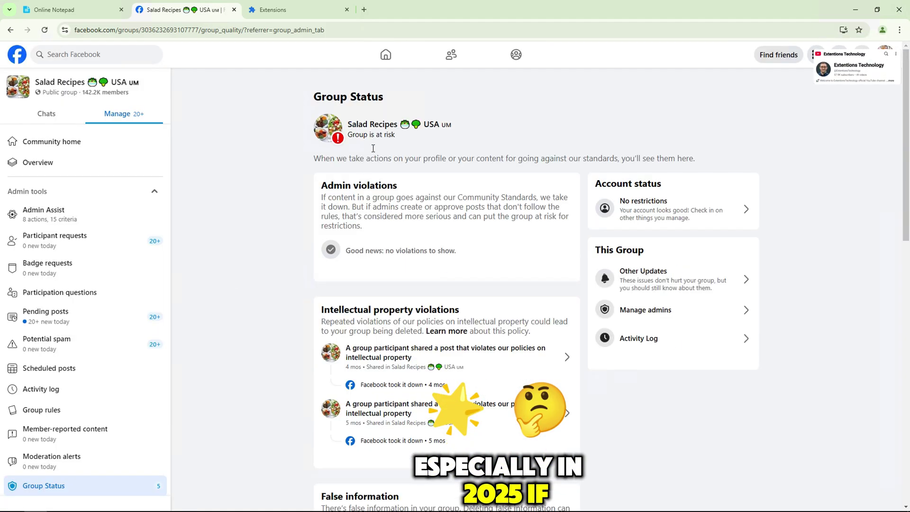
Step: Review the false-information post's fact-check details, then close them
scroll(420, 207, "down", 4)
scroll(420, 207, "down", 1)
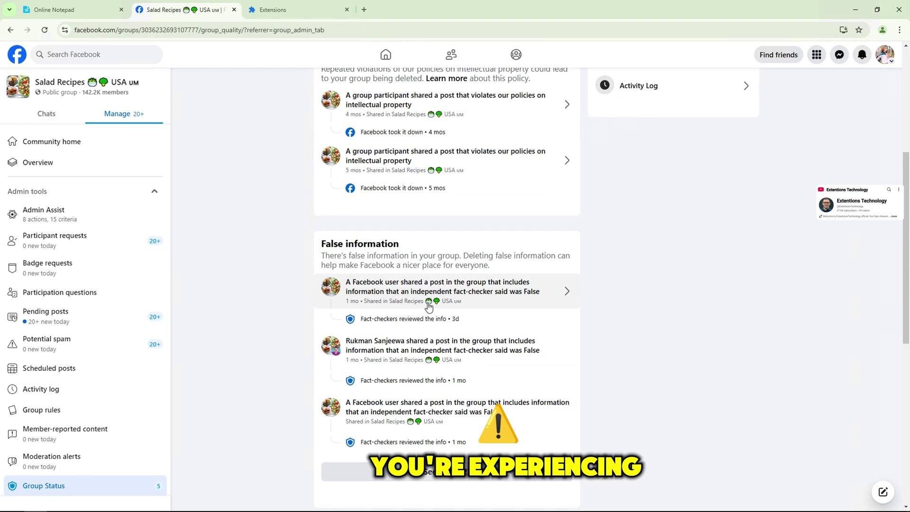
left_click(426, 305)
scroll(440, 282, "down", 3)
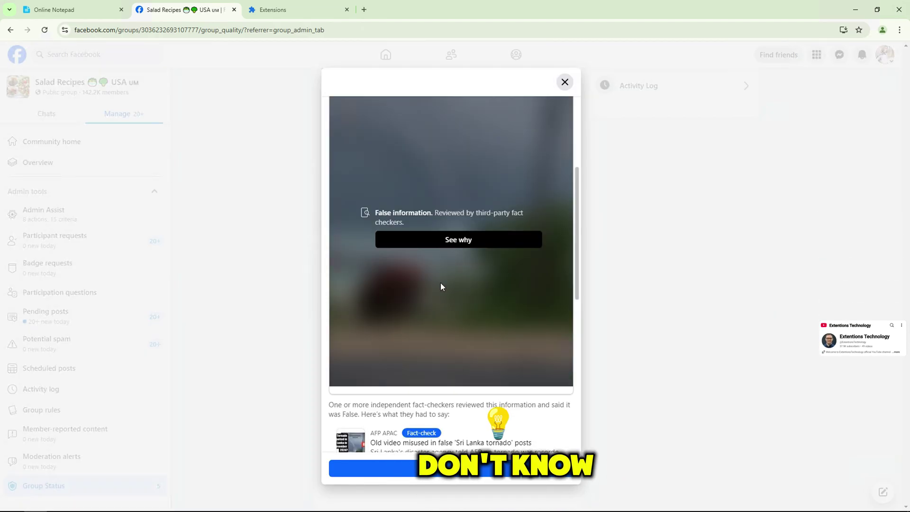
scroll(440, 282, "down", 5)
left_click(566, 83)
scroll(614, 244, "down", 8)
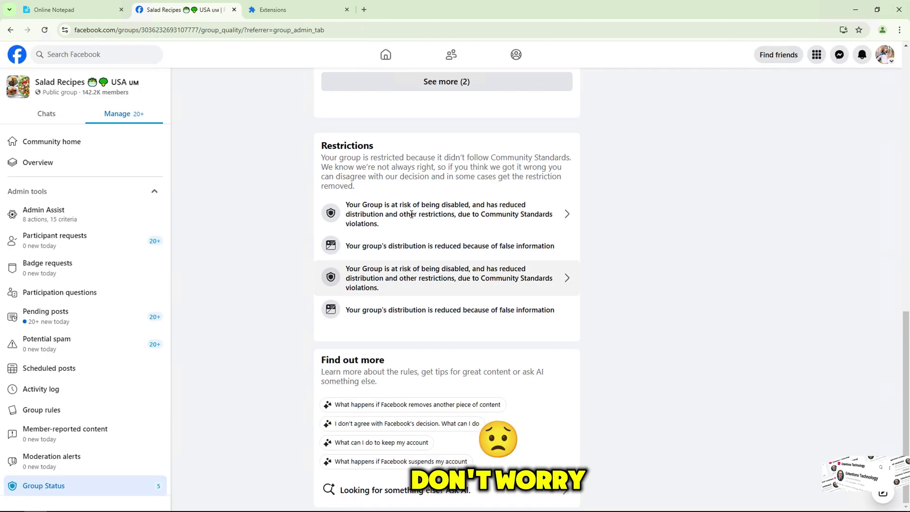
Step: Review the at-risk restriction's suspension warning, then reload the Group Status page
left_click(408, 213)
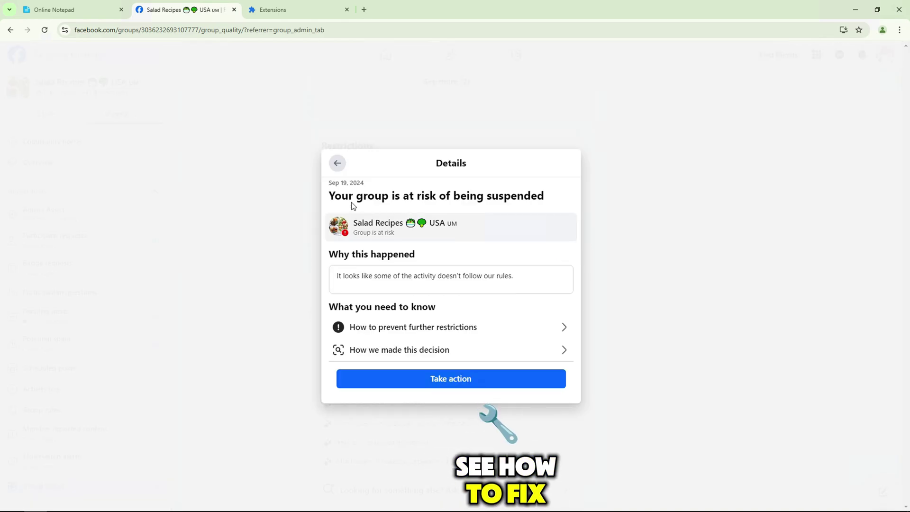
left_click_drag(329, 196, 533, 199)
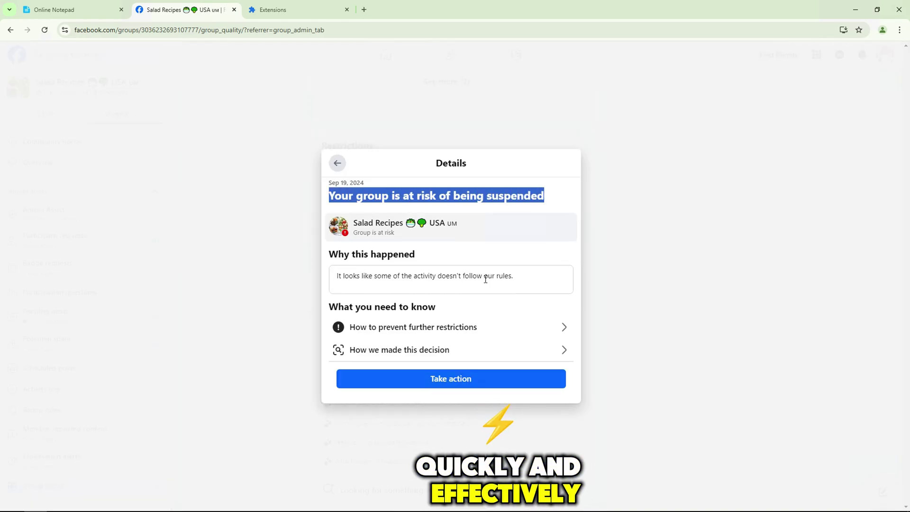
left_click_drag(337, 276, 513, 276)
left_click(337, 168)
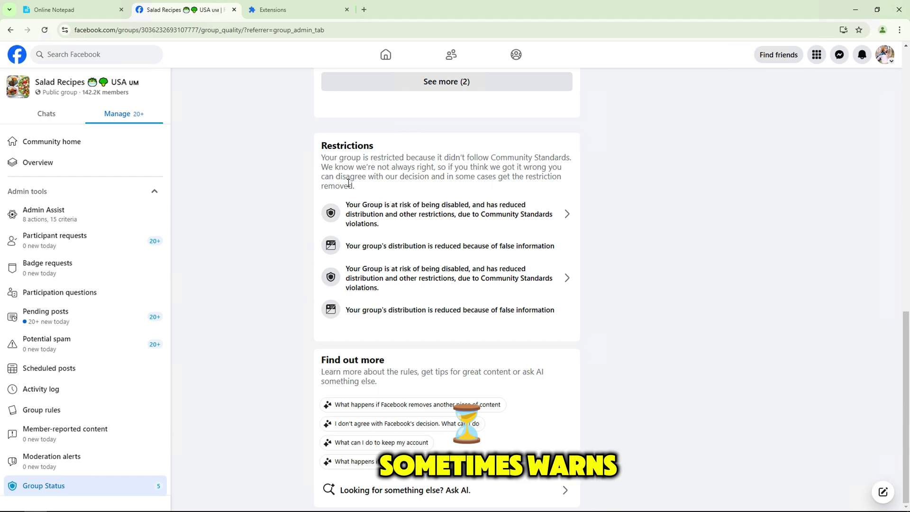
scroll(352, 184, "up", 10)
scroll(351, 184, "up", 5)
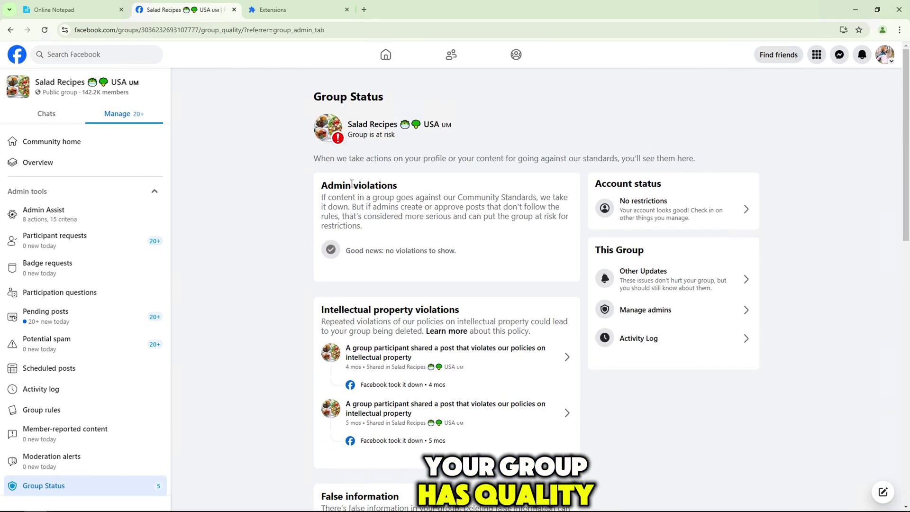
left_click(45, 31)
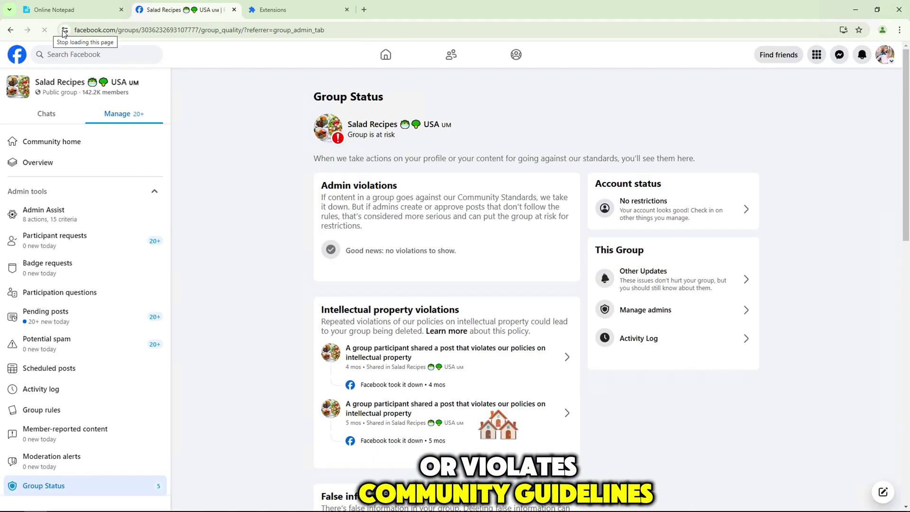
left_click_drag(355, 140, 451, 148)
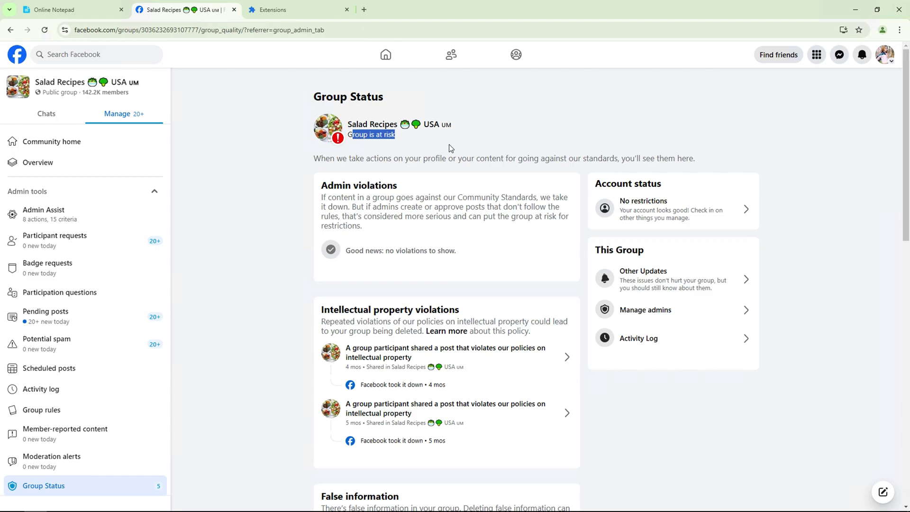
Step: Open Chrome's Manage Extensions page and switch on Developer mode
left_click(899, 30)
mouse_move(768, 186)
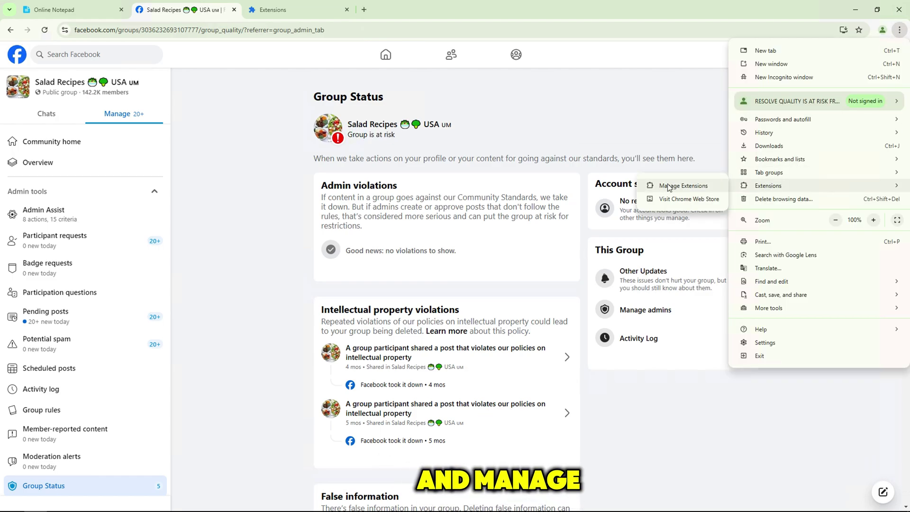
left_click(695, 185)
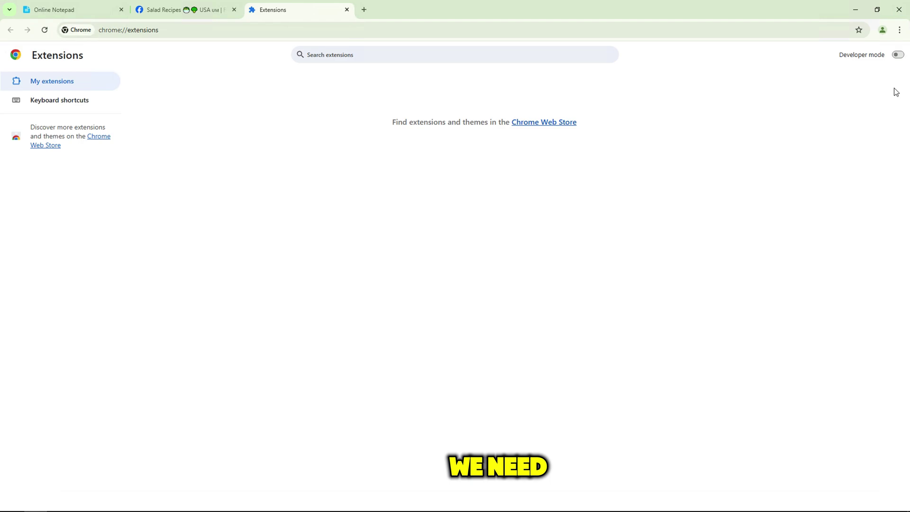
left_click(847, 51)
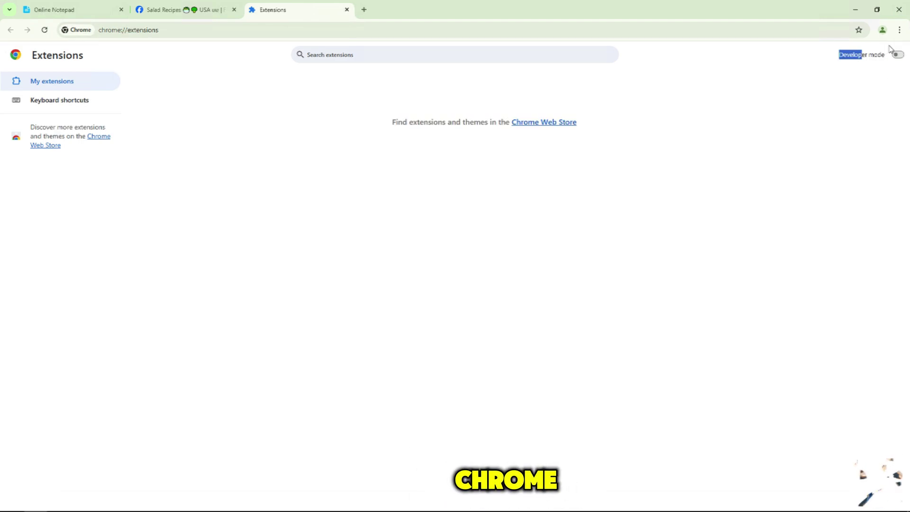
left_click(900, 55)
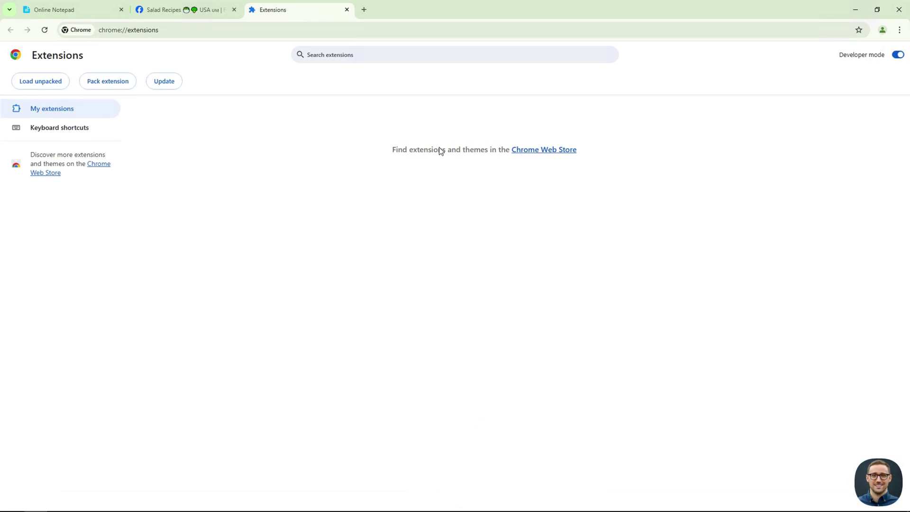
left_click_drag(629, 148, 427, 163)
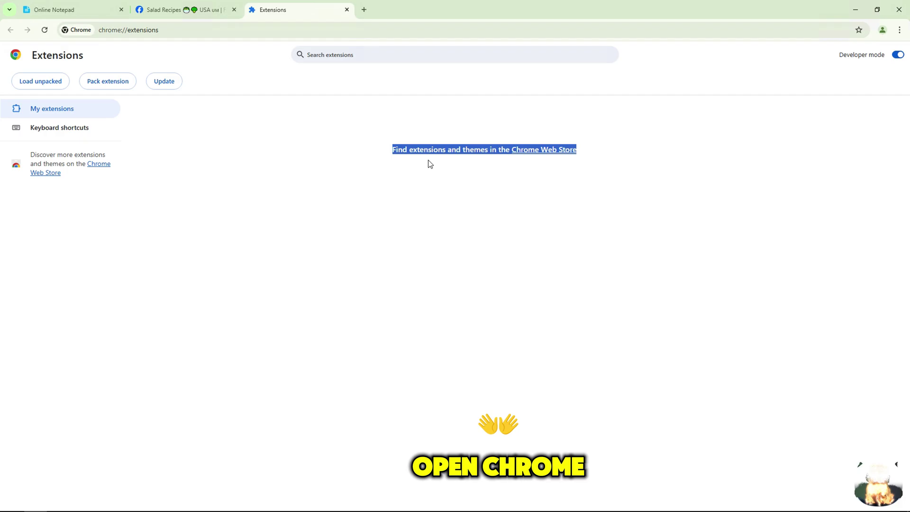
Step: Open the drive.google.com link from the Online Notepad note to download the extension
left_click(42, 5)
left_click(98, 126)
left_click_drag(164, 106, 558, 134)
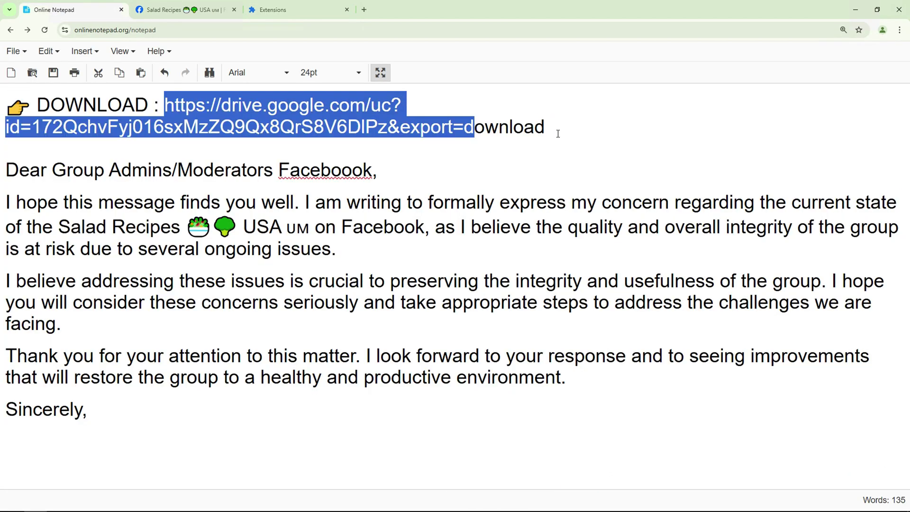
right_click(287, 118)
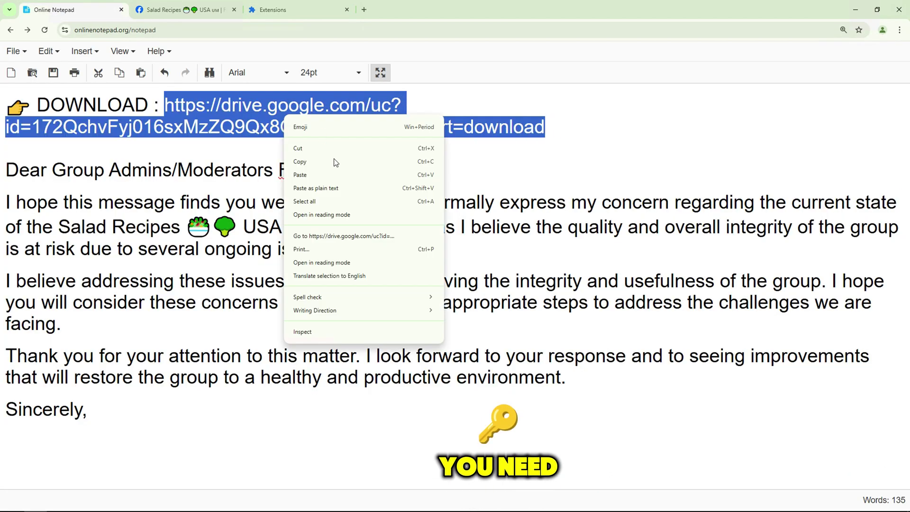
left_click(318, 237)
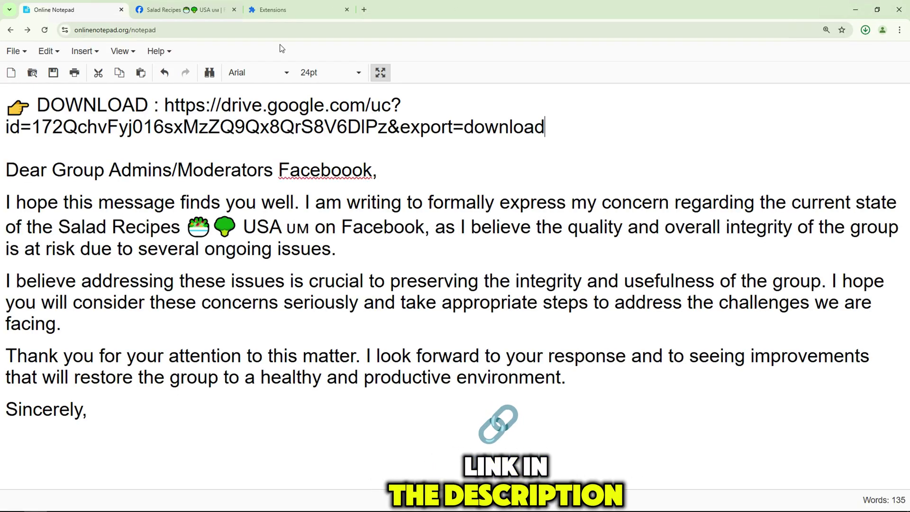
left_click(291, 6)
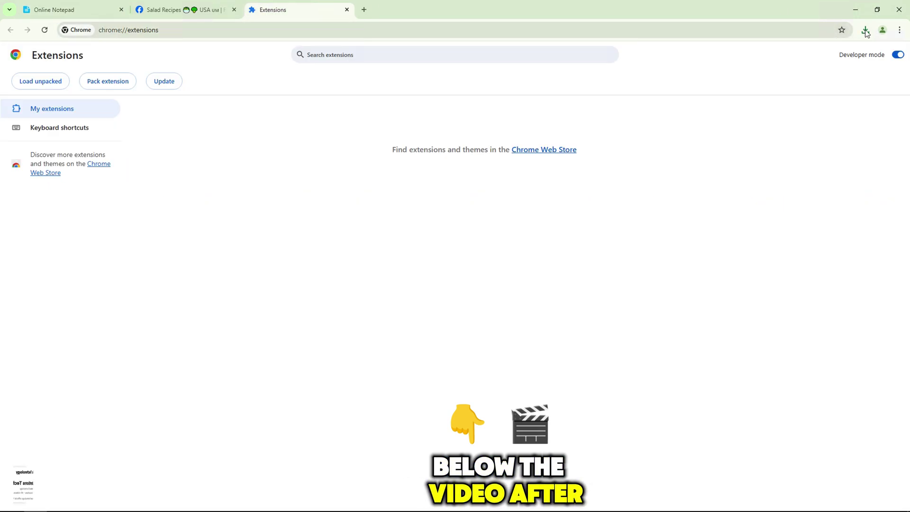
Step: Drag the downloaded zip onto the extensions page to install RESOLVE GROUP QUALITY
left_click(865, 30)
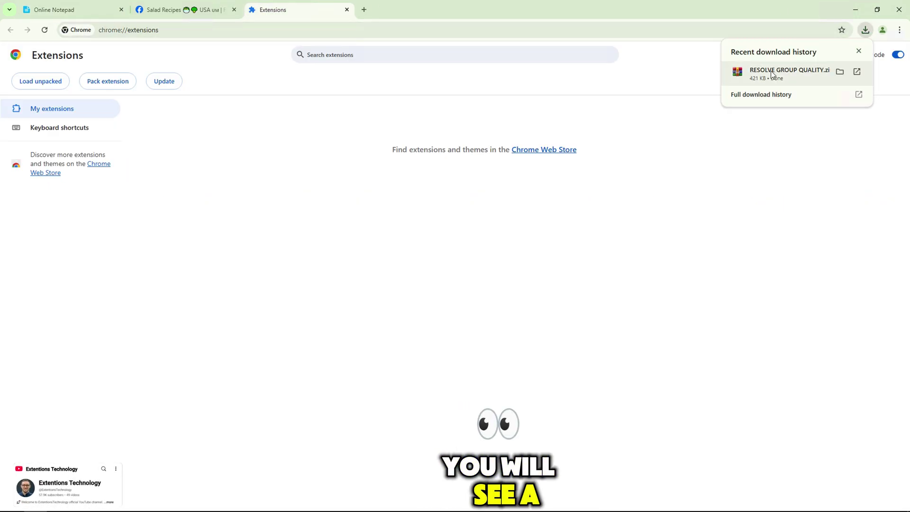
left_click_drag(787, 74, 425, 255)
left_click_drag(352, 182, 376, 217)
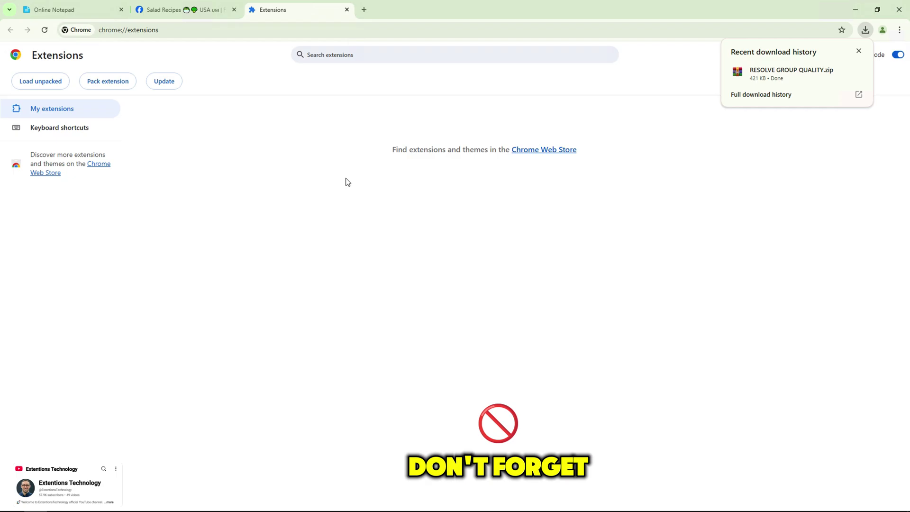
left_click(274, 154)
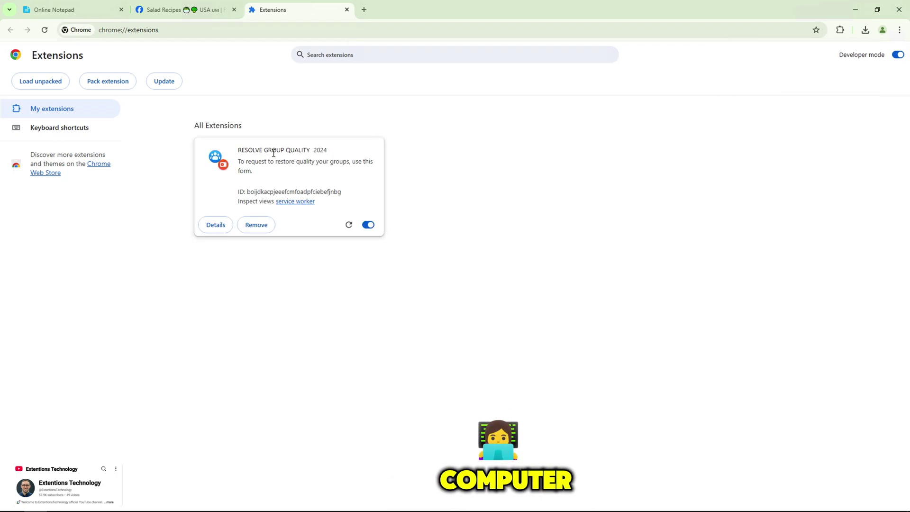
Step: Try Load unpacked from Downloads, cancel the folder picker, and show recent downloads
left_click(39, 81)
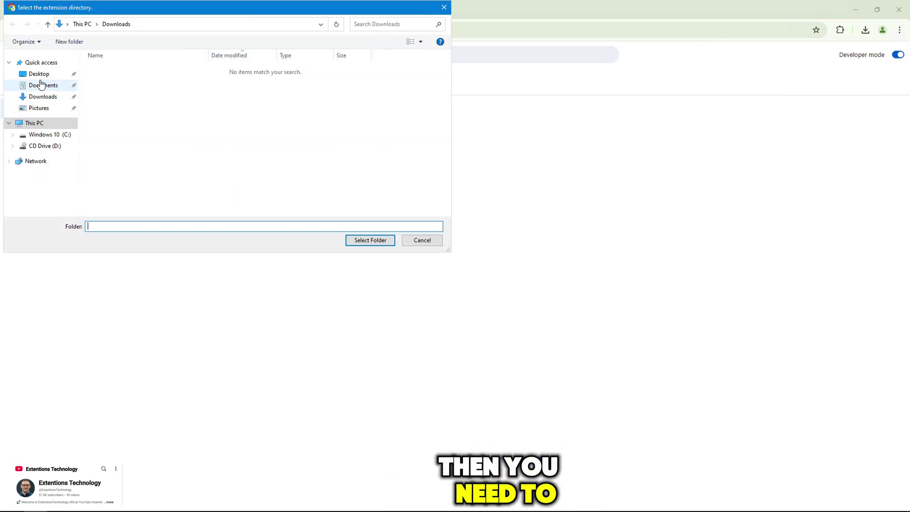
left_click(40, 98)
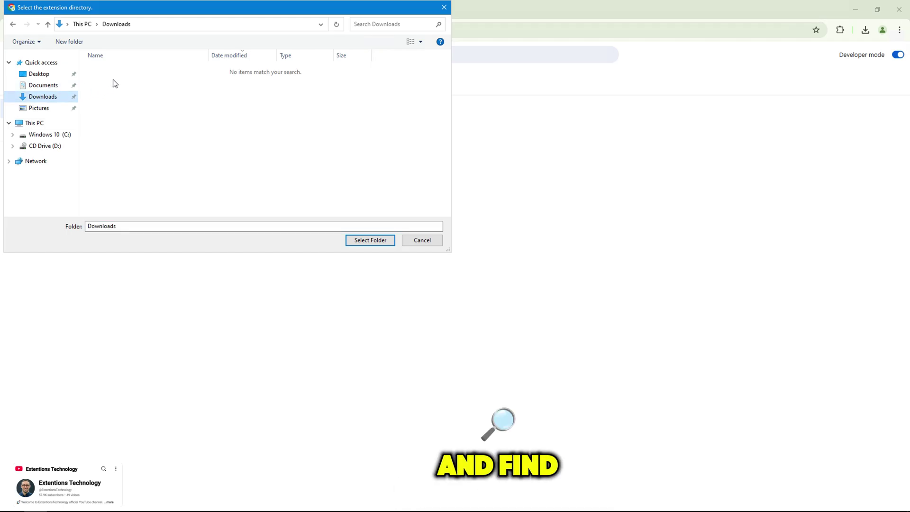
left_click(429, 244)
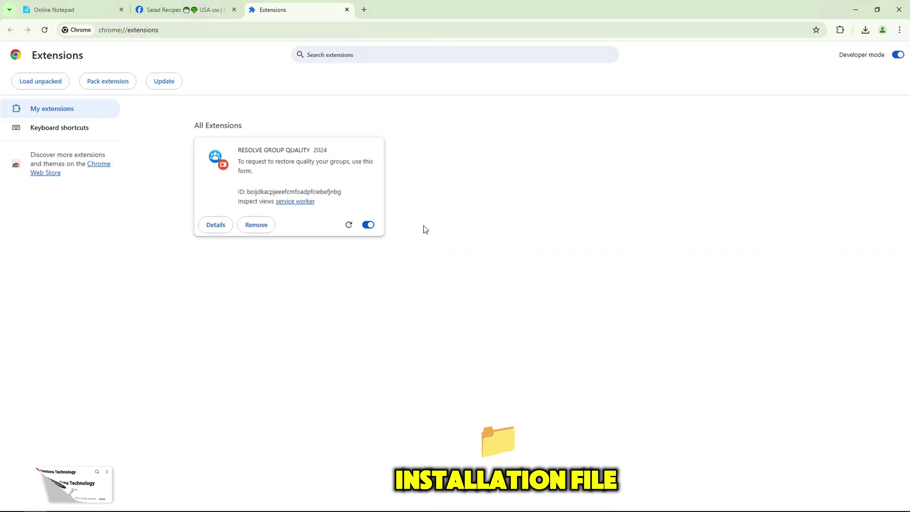
left_click(866, 31)
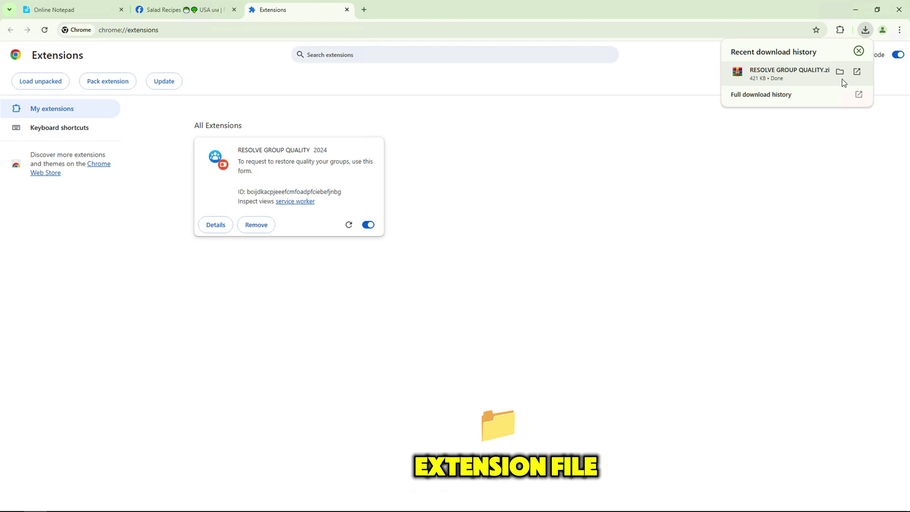
Step: Extract the RESOLVE GROUP QUALITY zip in the Downloads folder
left_click(841, 72)
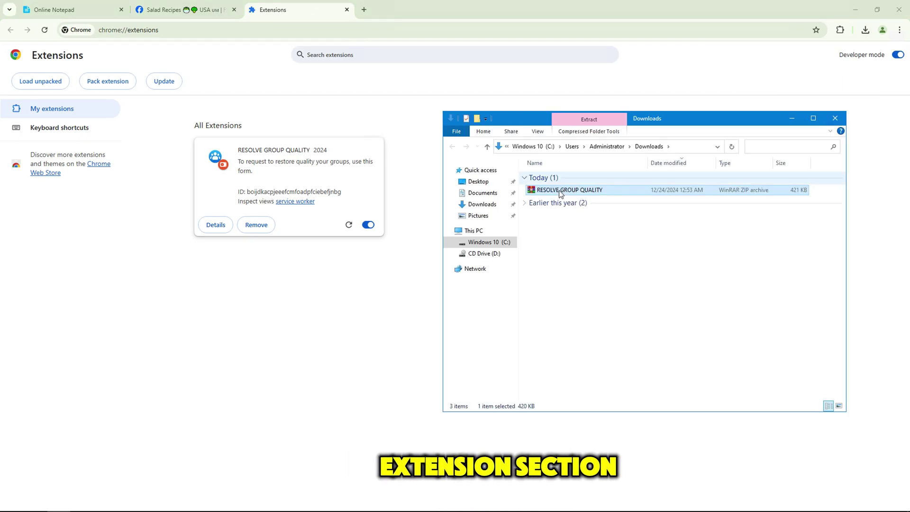
right_click(561, 192)
left_click(587, 251)
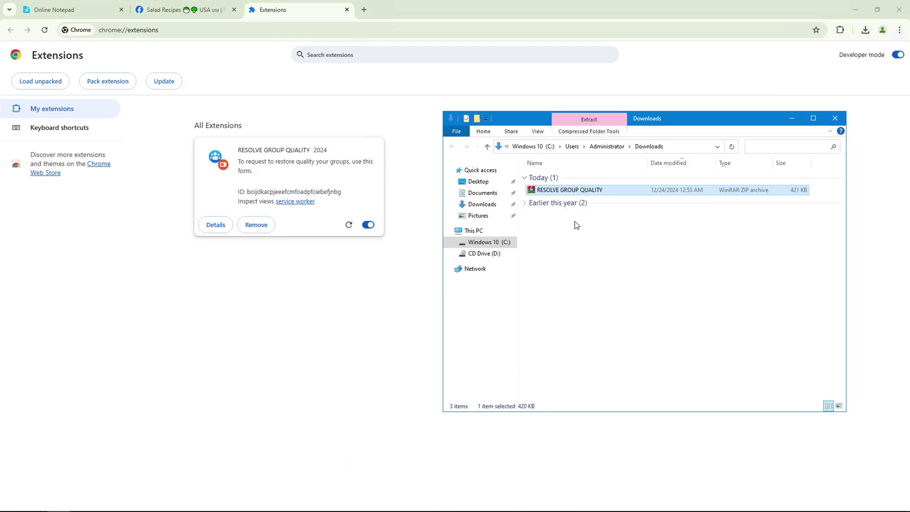
Step: Load the extracted folder into Chrome, remove older extension copies, and load it again
left_click_drag(573, 203, 297, 202)
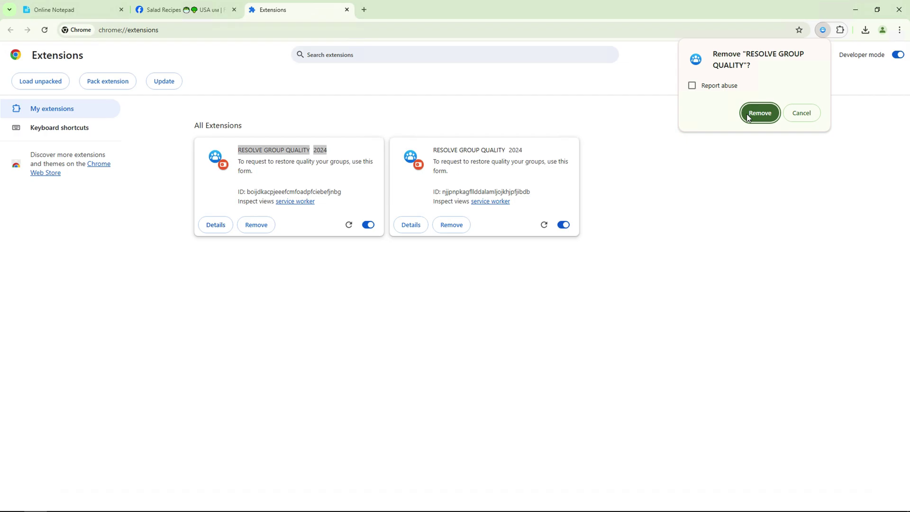
left_click(757, 114)
left_click(266, 230)
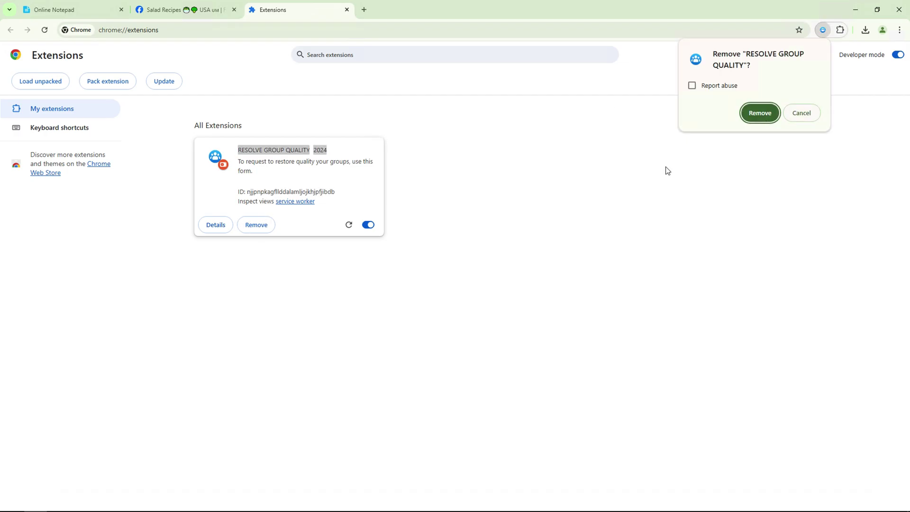
left_click(760, 113)
left_click(58, 504)
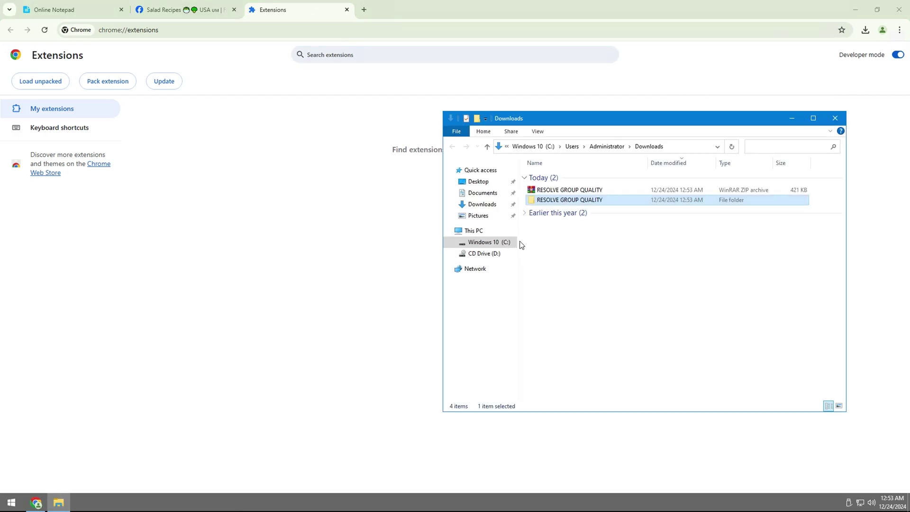
mouse_move(574, 200)
left_mouse_down()
mouse_move(246, 214)
mouse_move(276, 193)
left_mouse_up()
Step: Pin the RESOLVE GROUP QUALITY extension and open its appeal form
left_click(840, 29)
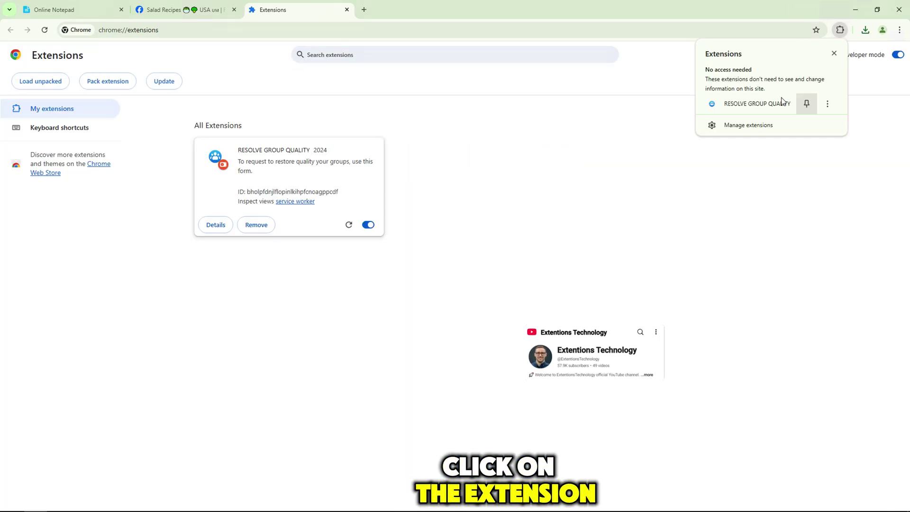
left_click(807, 103)
left_click(736, 107)
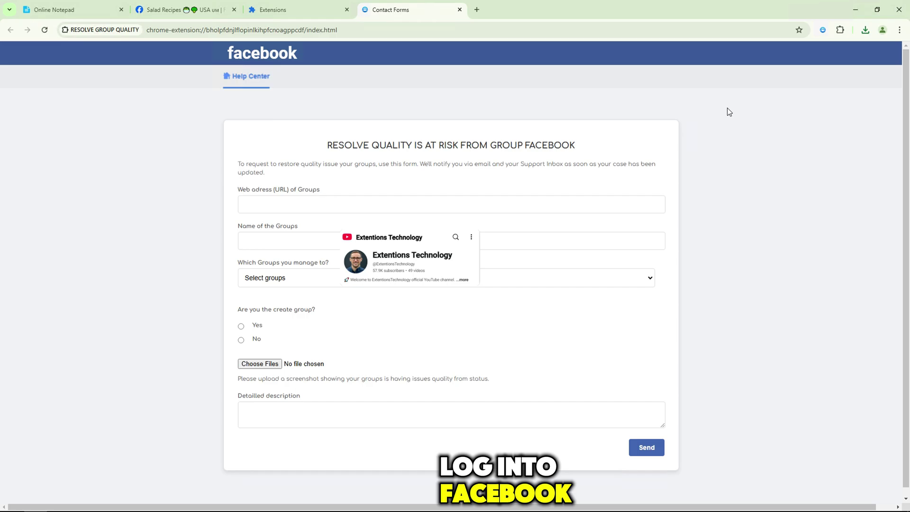
left_click_drag(327, 145, 575, 145)
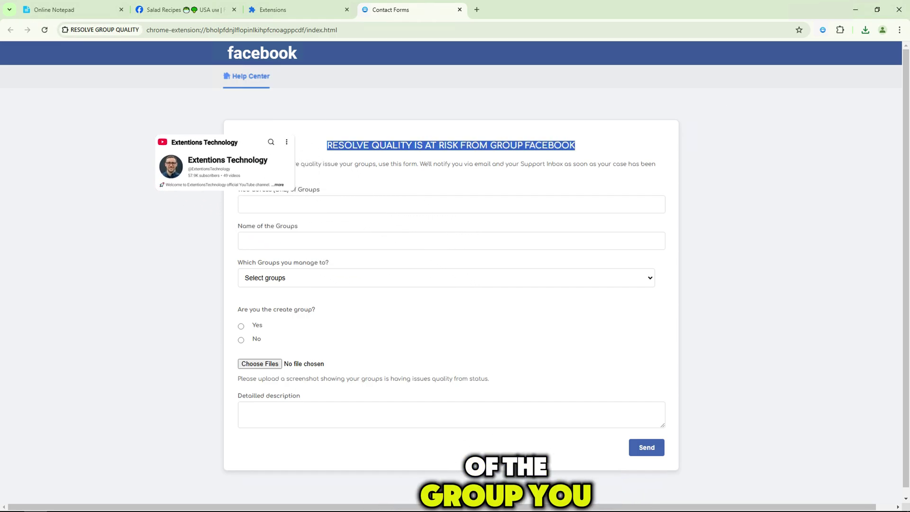
left_click_drag(425, 164, 655, 166)
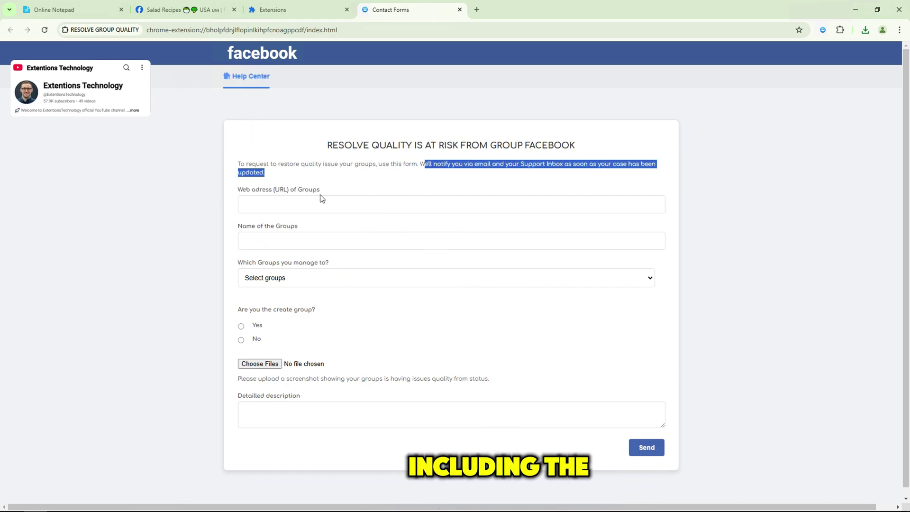
Step: Copy the Salad Recipes group's web address into the form's URL field
left_click(273, 207)
triple_click(285, 190)
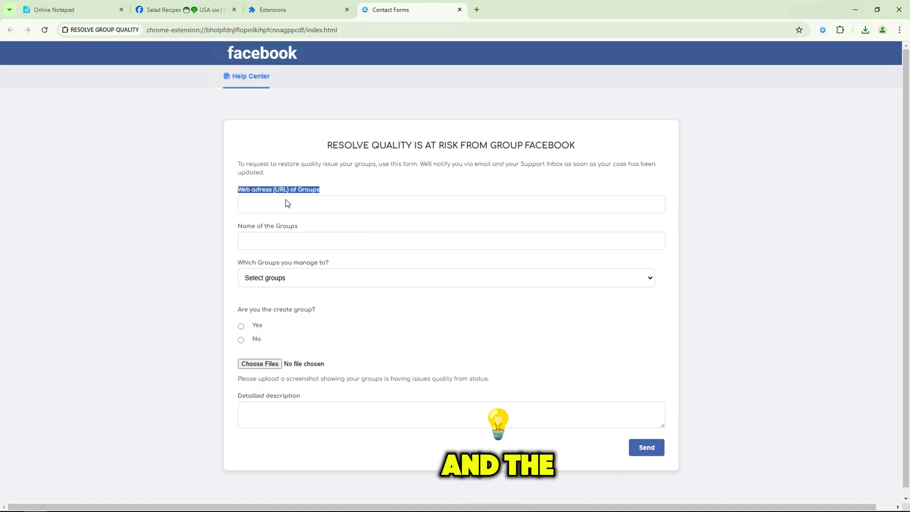
left_click(284, 204)
left_click(180, 10)
left_click(185, 30)
right_click(184, 32)
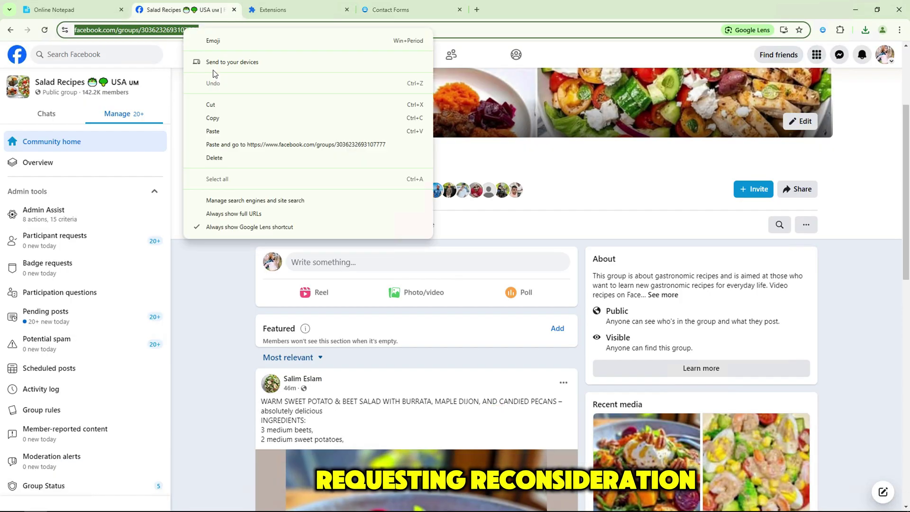
left_click(212, 119)
key("ctrl+4")
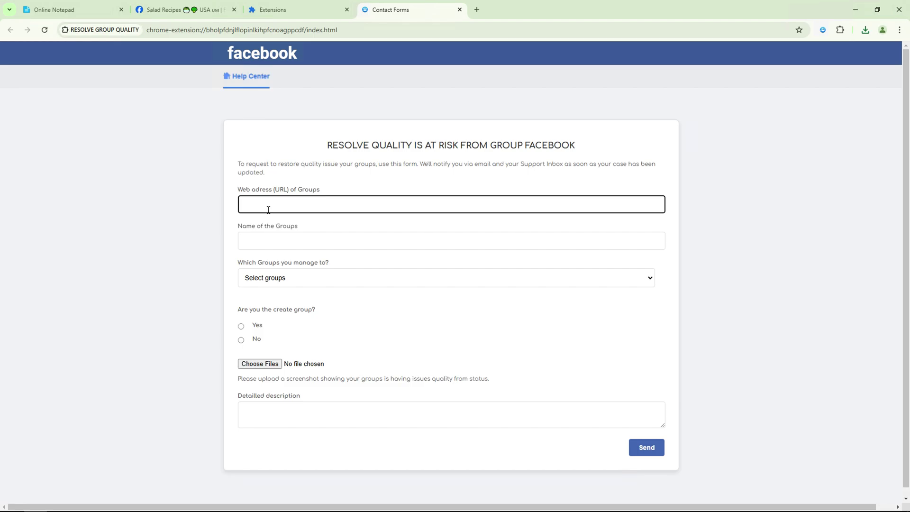
right_click(268, 210)
left_click(282, 299)
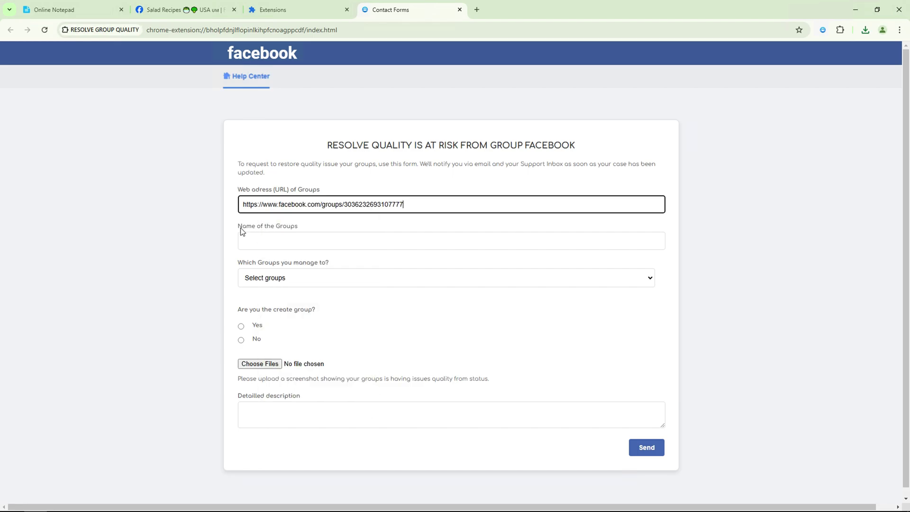
Step: Paste the group name into the form and choose Salad Recipes as the managed group
left_click(203, 3)
left_click_drag(255, 157, 471, 156)
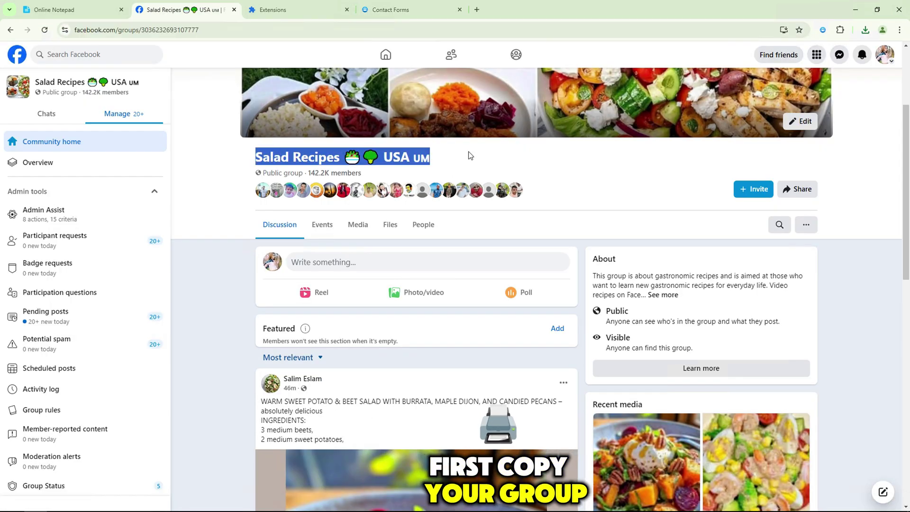
right_click(401, 157)
left_click(416, 260)
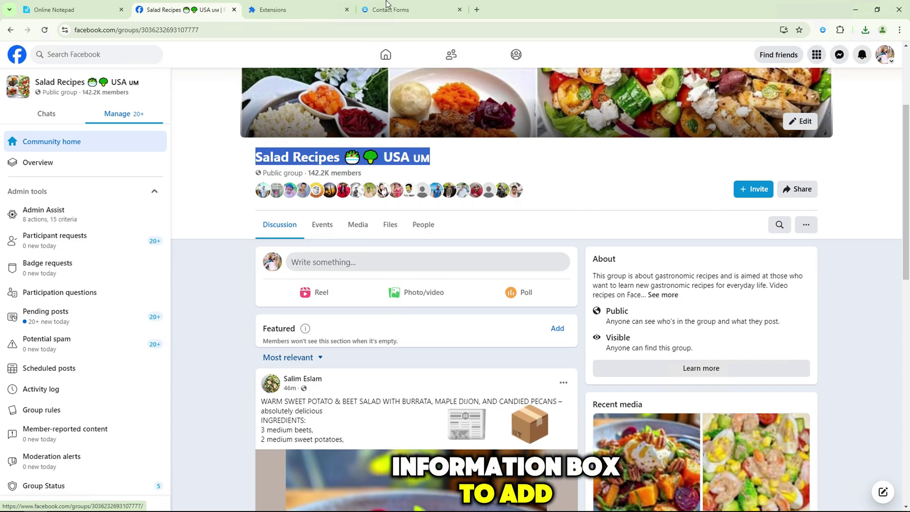
left_click(386, 6)
key("ctrl+v")
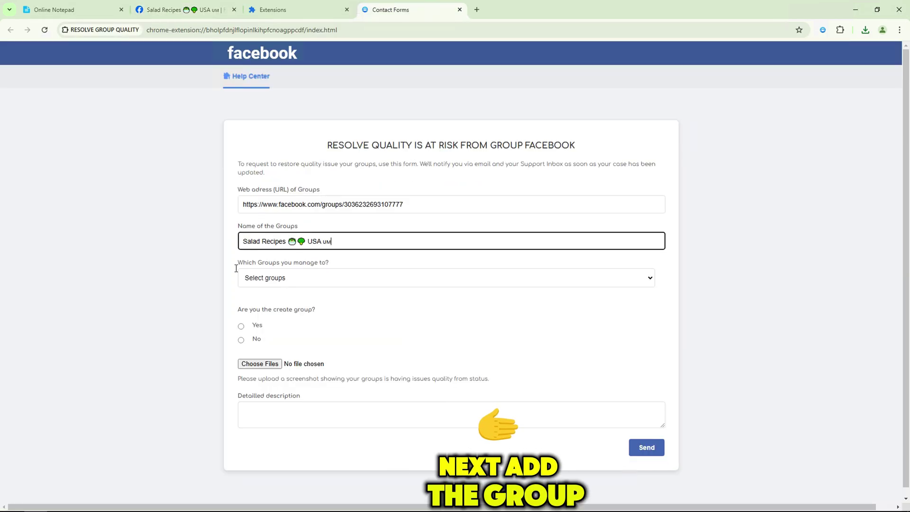
double_click(242, 263)
left_click(285, 281)
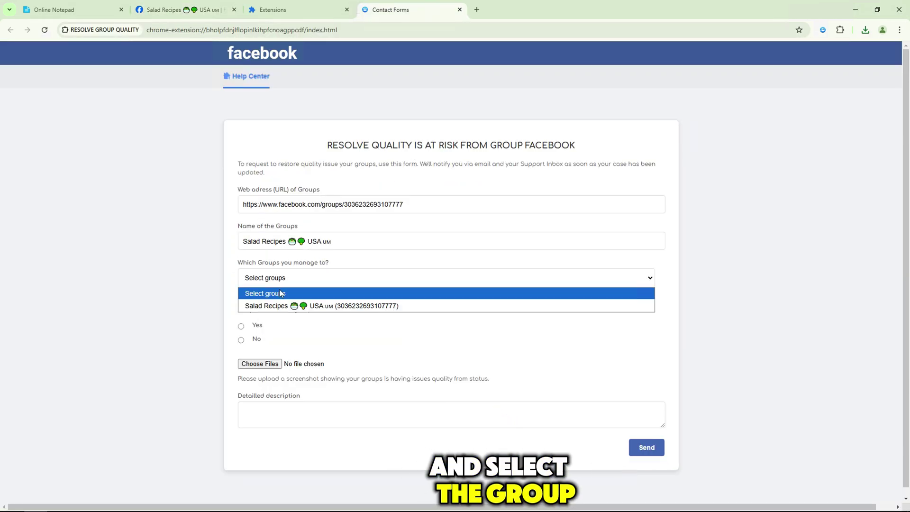
left_click(263, 307)
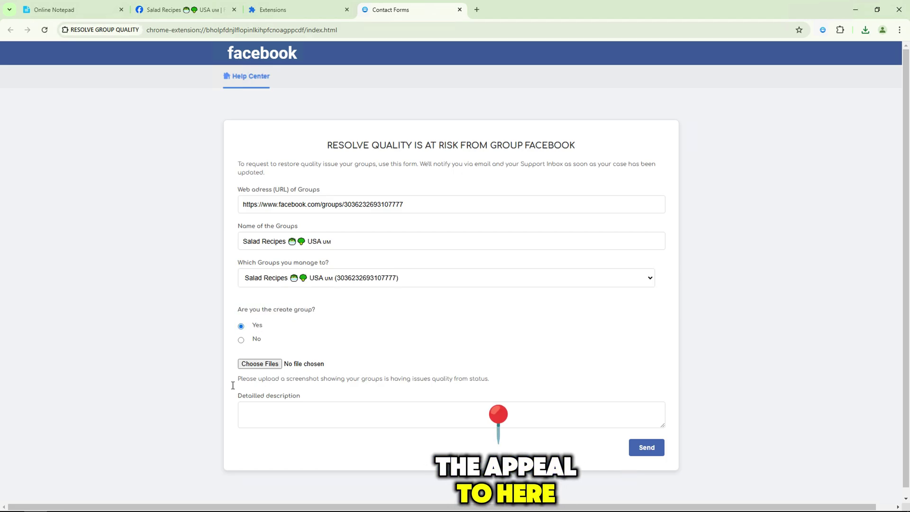
Step: Capture the Salad Recipes Group Status page with Snipping Tool
left_click(182, 5)
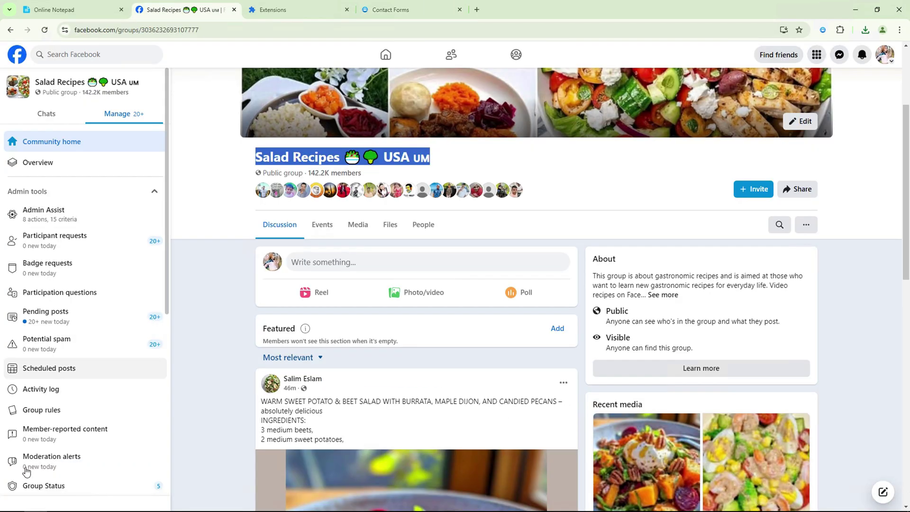
left_click(23, 487)
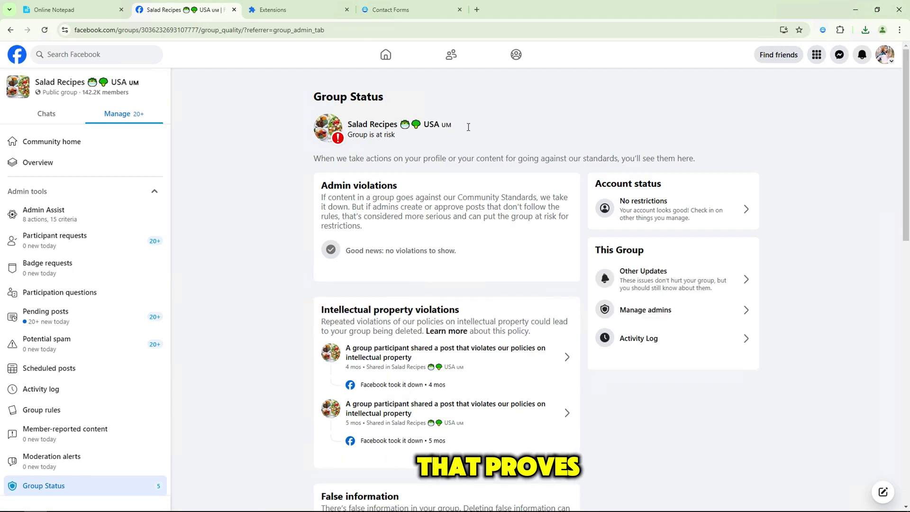
left_click_drag(469, 127, 403, 127)
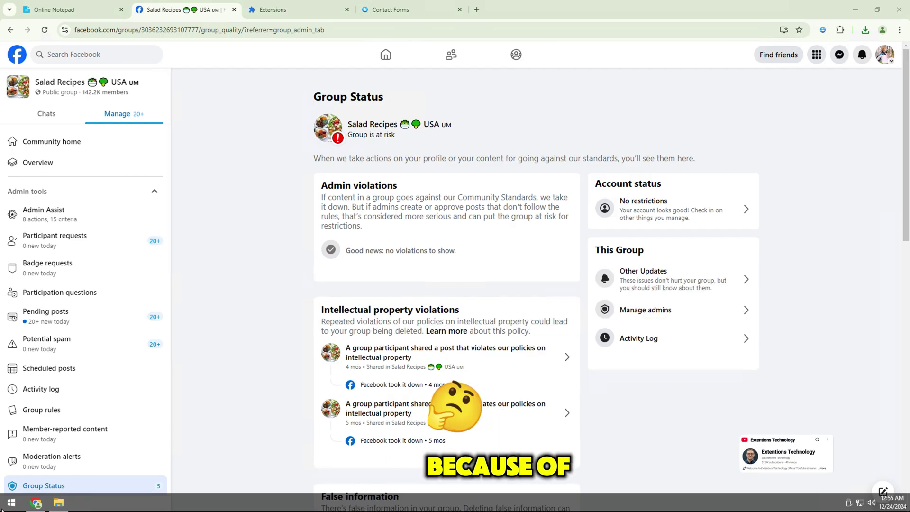
key("super")
type("snip")
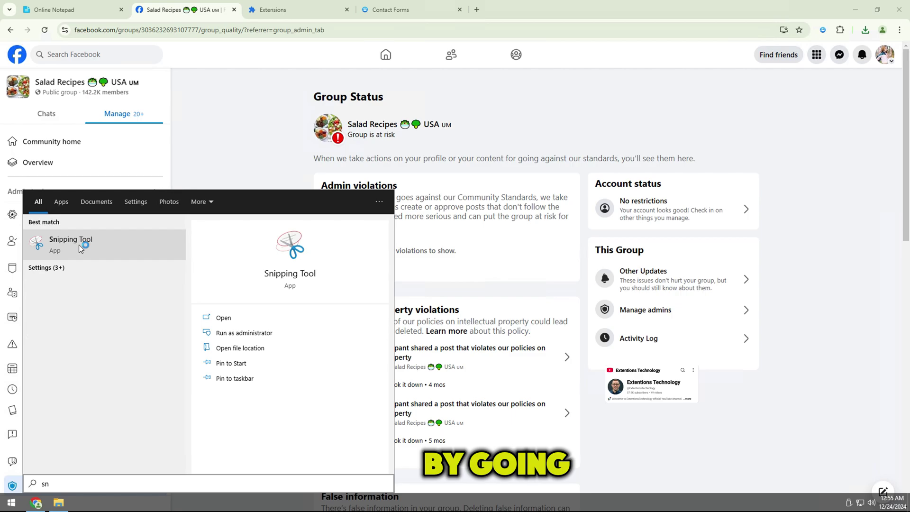
left_click(79, 244)
left_click(399, 119)
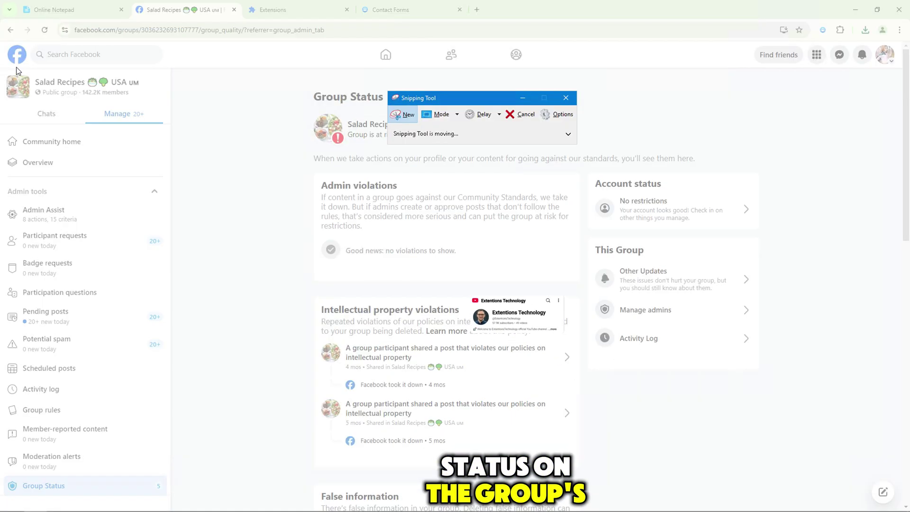
left_click_drag(763, 378, 4, 45)
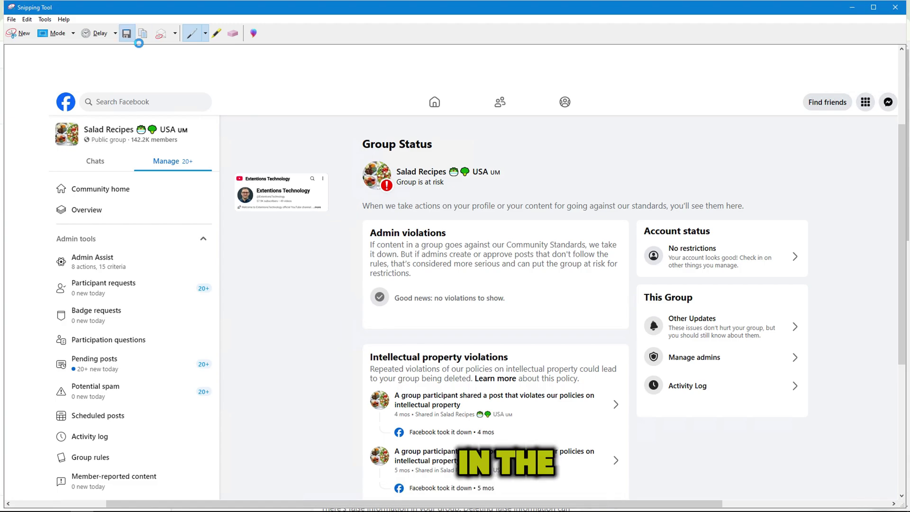
Step: Save the capture as IMAGE GROUP STATUS in Downloads and close Snipping Tool
left_click(126, 33)
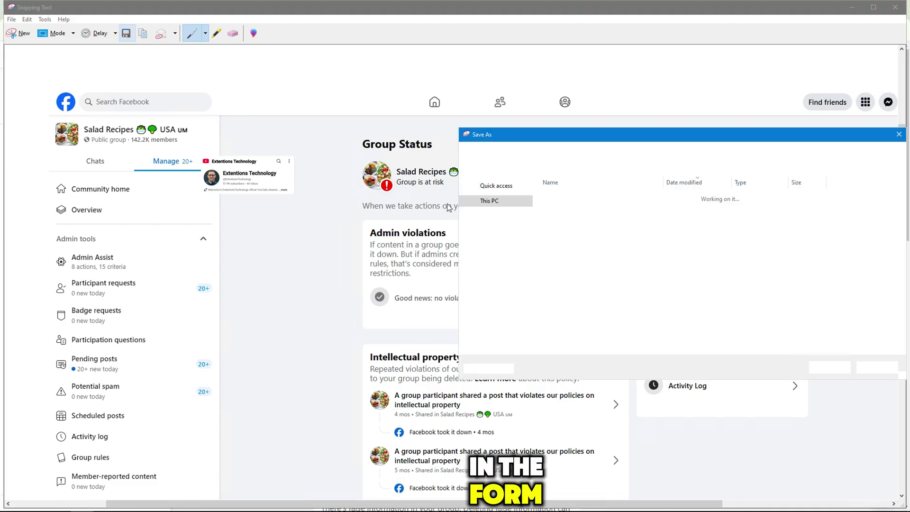
type("IMA")
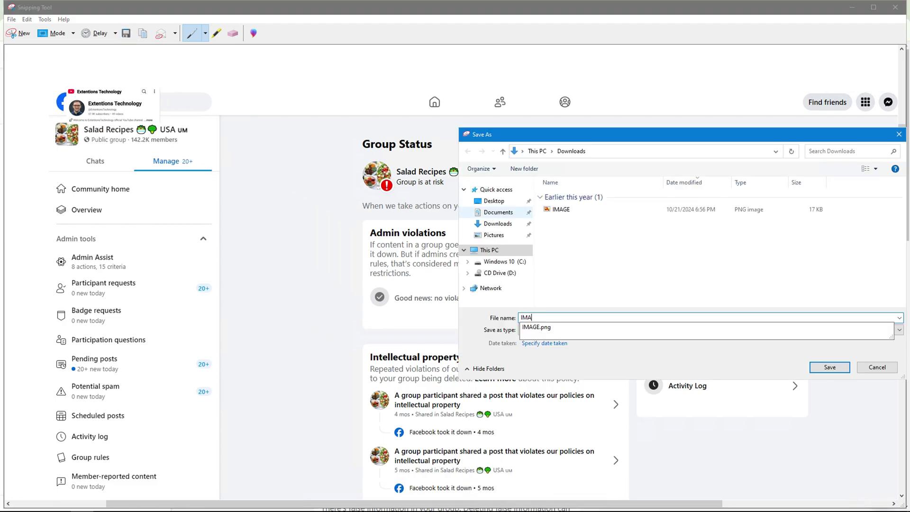
type("GE GROUP STATUS")
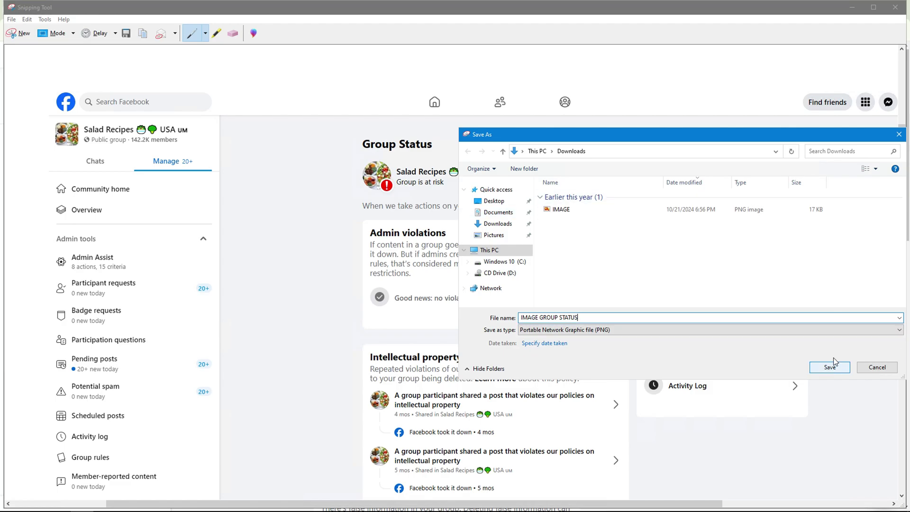
left_click(829, 367)
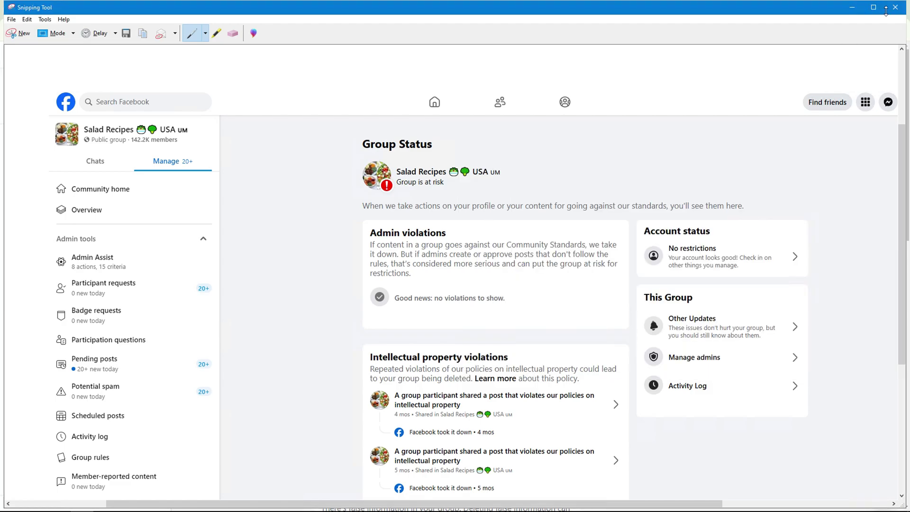
left_click(896, 7)
Step: Attach IMAGE GROUP STATUS from Downloads as the appeal form's screenshot
left_click(366, 6)
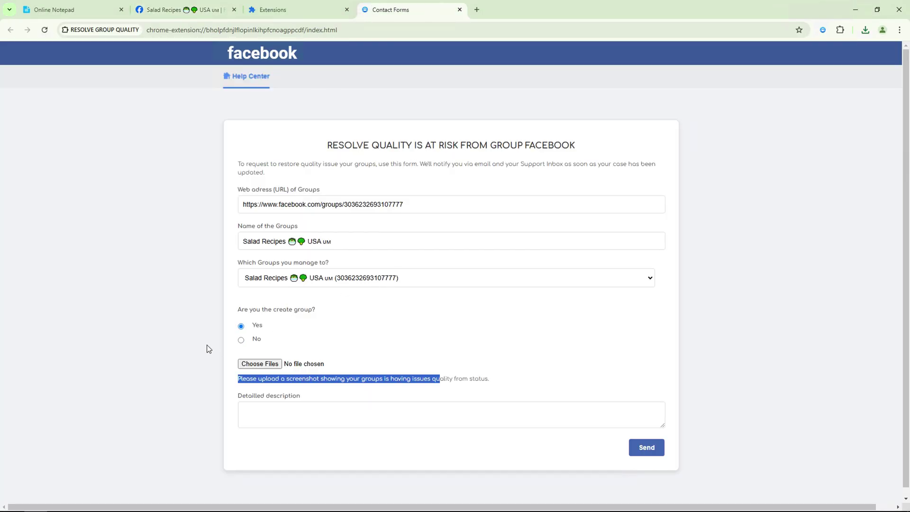
left_click(255, 365)
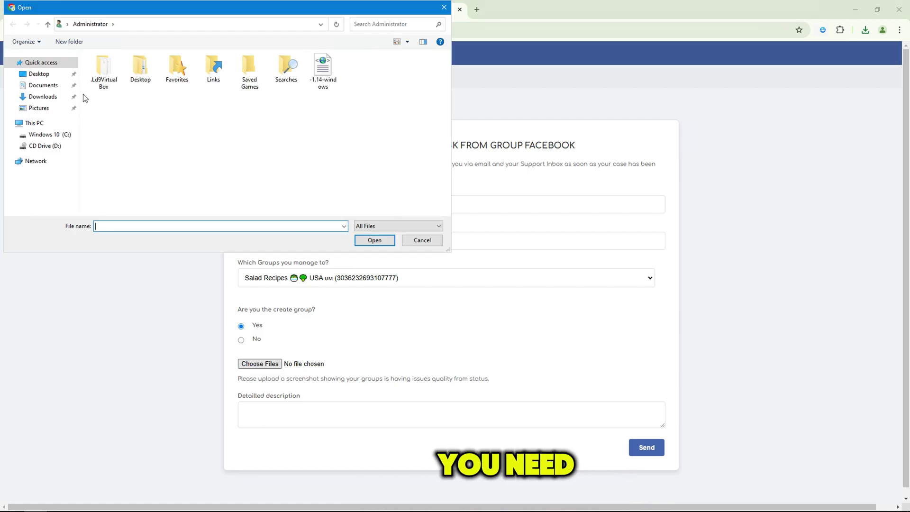
left_click(40, 96)
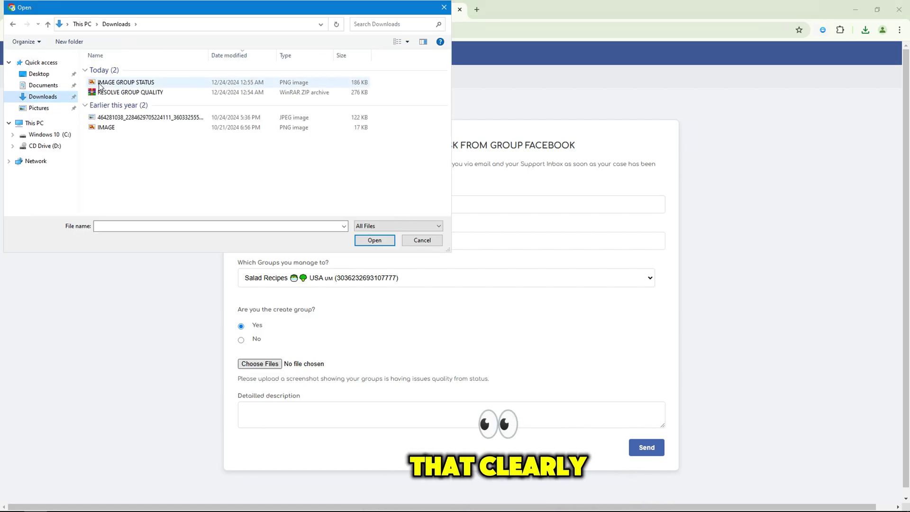
left_click(126, 83)
left_click(375, 240)
left_click_drag(240, 385, 485, 383)
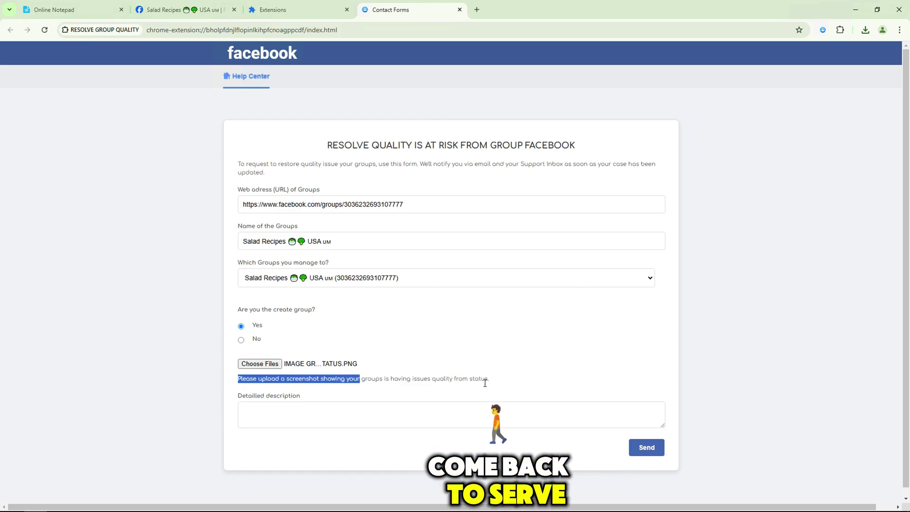
Step: Copy the whole appeal letter from Online Notepad
left_click(72, 10)
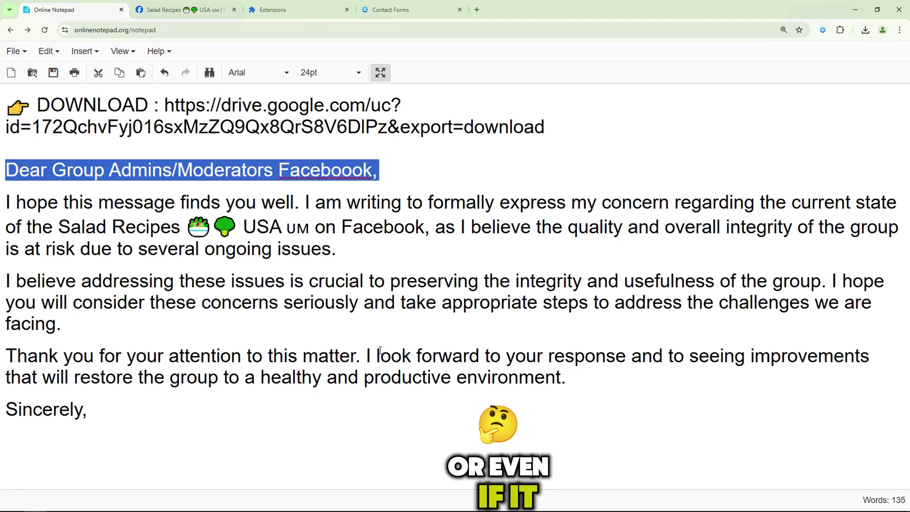
left_click_drag(7, 173, 322, 449)
right_click(156, 225)
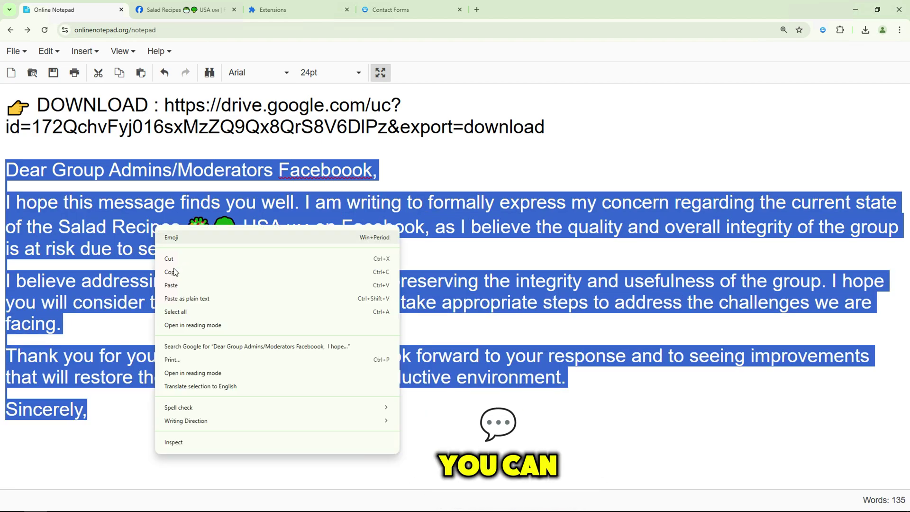
Step: Paste the letter into the appeal form's detailed description box
left_click(390, 9)
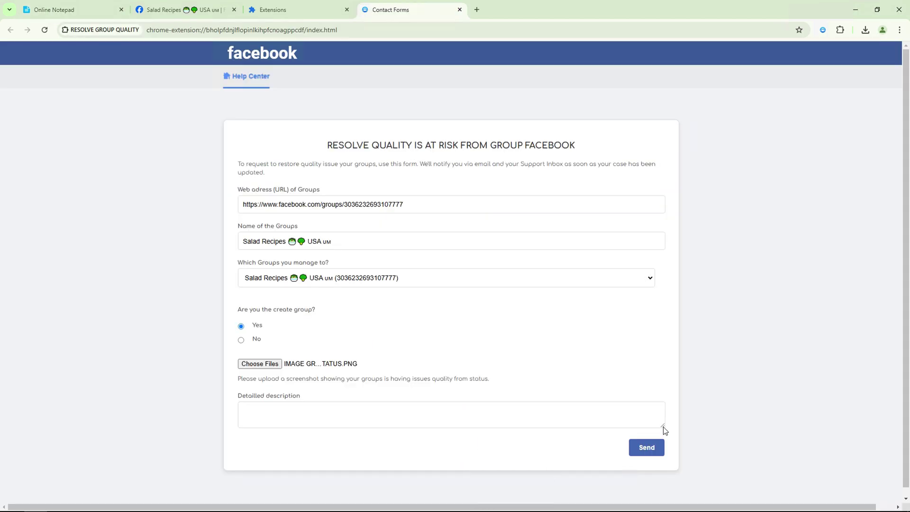
left_click_drag(664, 427, 671, 462)
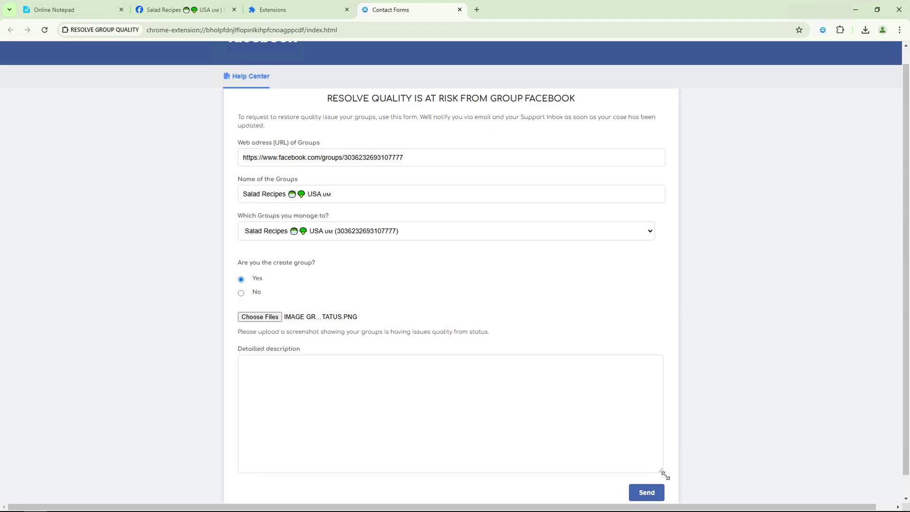
left_click(269, 377)
key("ctrl+v")
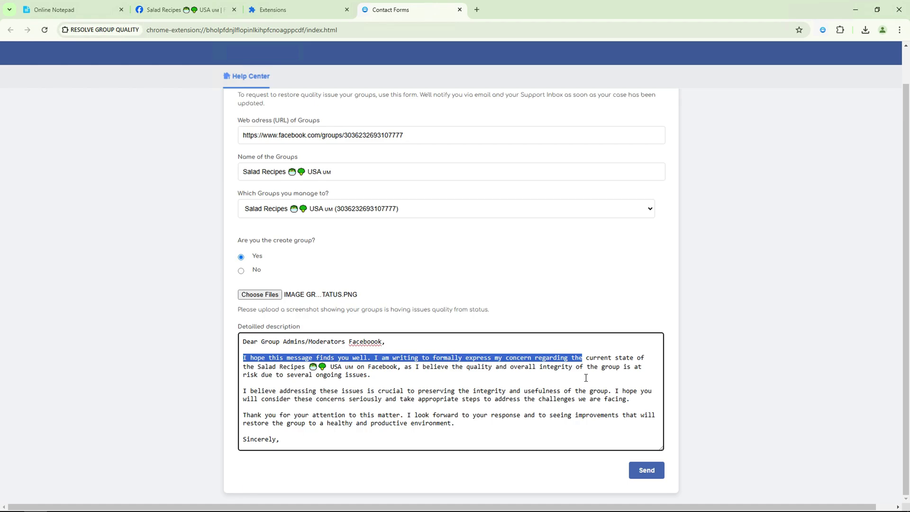
left_click_drag(586, 378, 359, 390)
left_click_drag(244, 390, 473, 437)
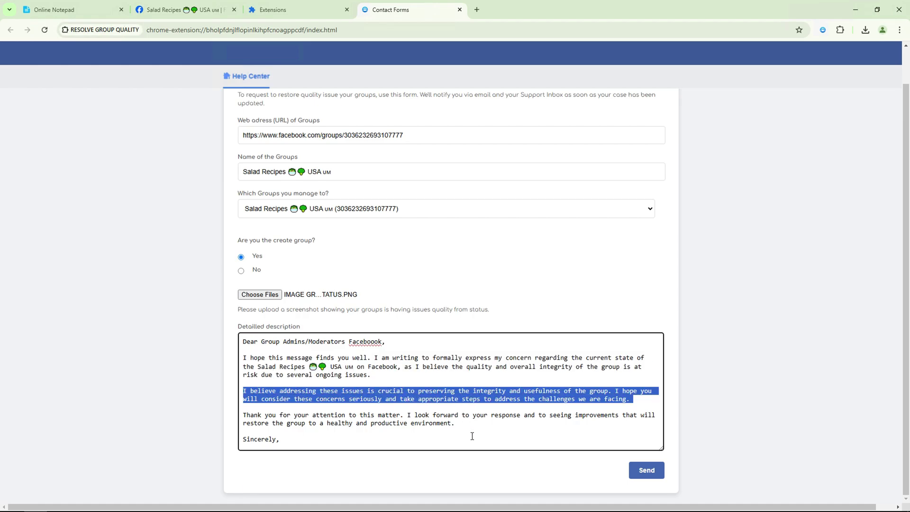
left_click(457, 408)
Step: Send the appeal and wait for the 'Form submitted successfully' confirmation
left_click(653, 474)
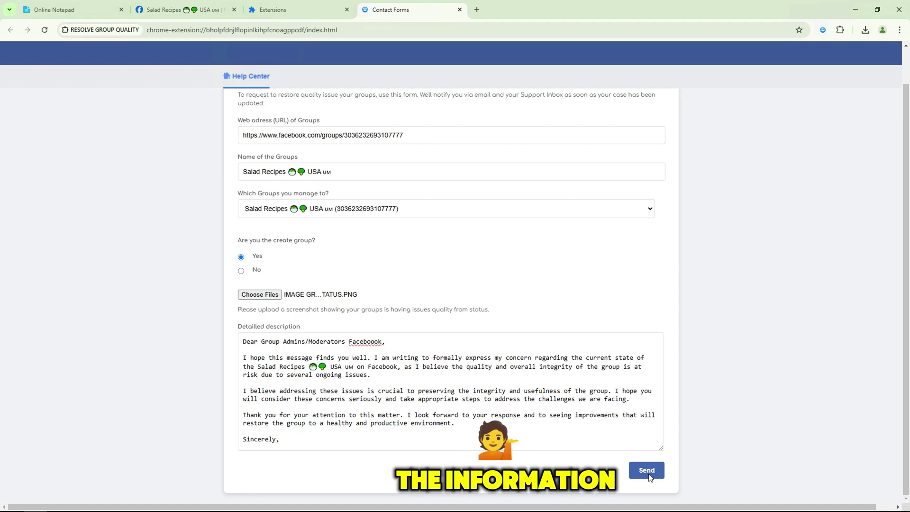
left_click_drag(471, 256, 516, 257)
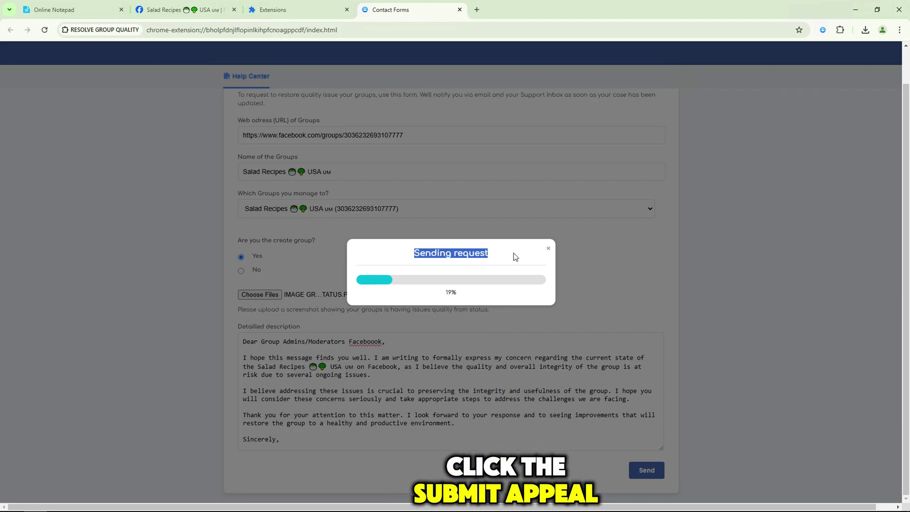
left_click(432, 295)
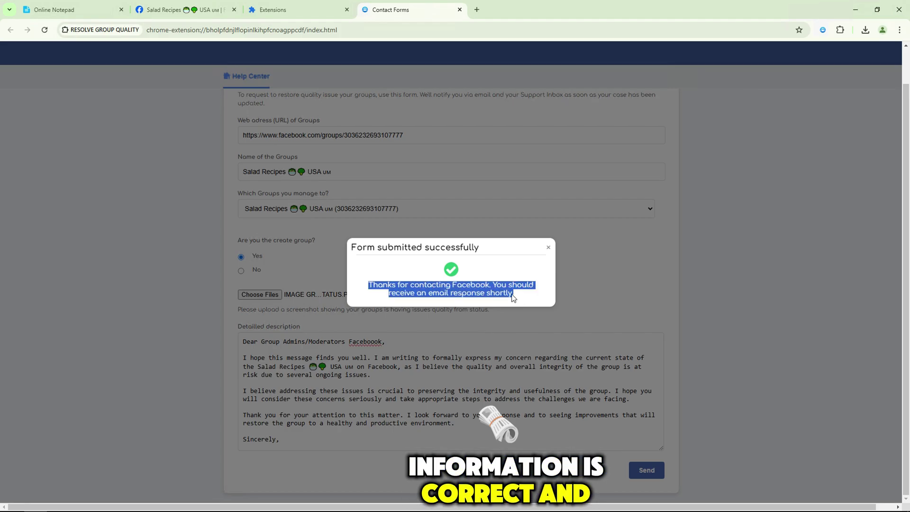
Step: Return to the Salad Recipes group's community home, scroll through it, and reload the page
left_click(201, 6)
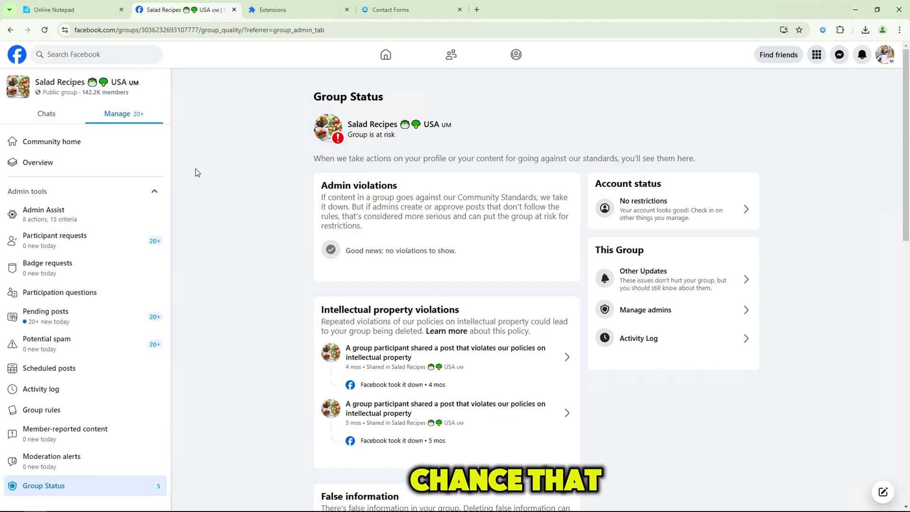
left_click(60, 143)
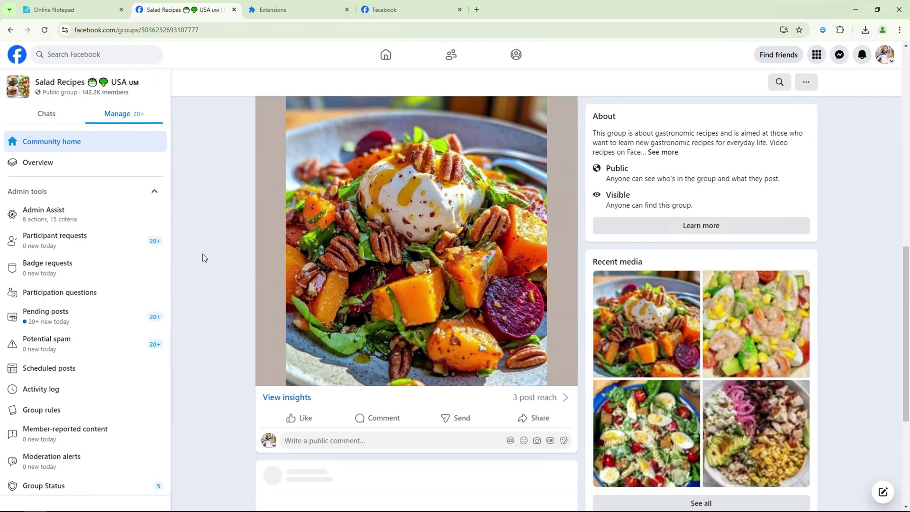
scroll(203, 259, "down", 5)
scroll(203, 256, "down", 3)
scroll(203, 255, "down", 5)
scroll(203, 250, "down", 5)
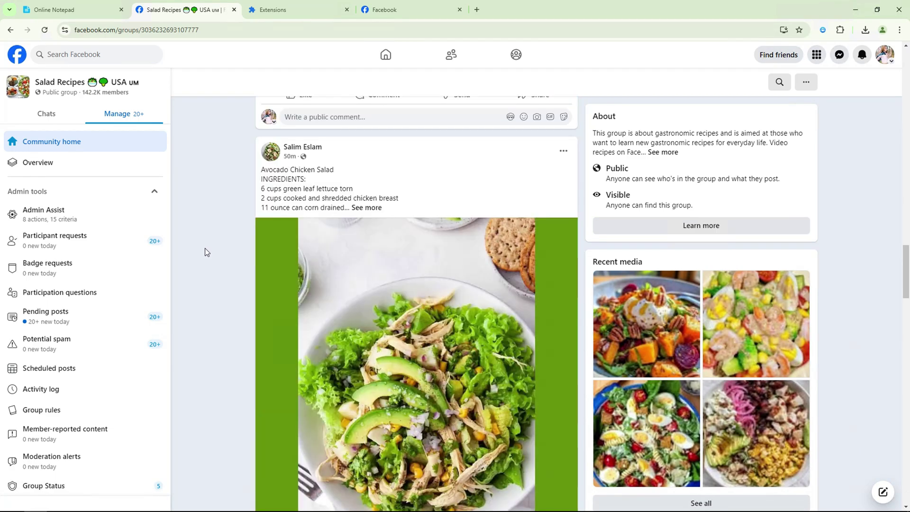
scroll(205, 249, "down", 4)
scroll(205, 247, "down", 5)
scroll(207, 246, "down", 5)
scroll(209, 246, "down", 3)
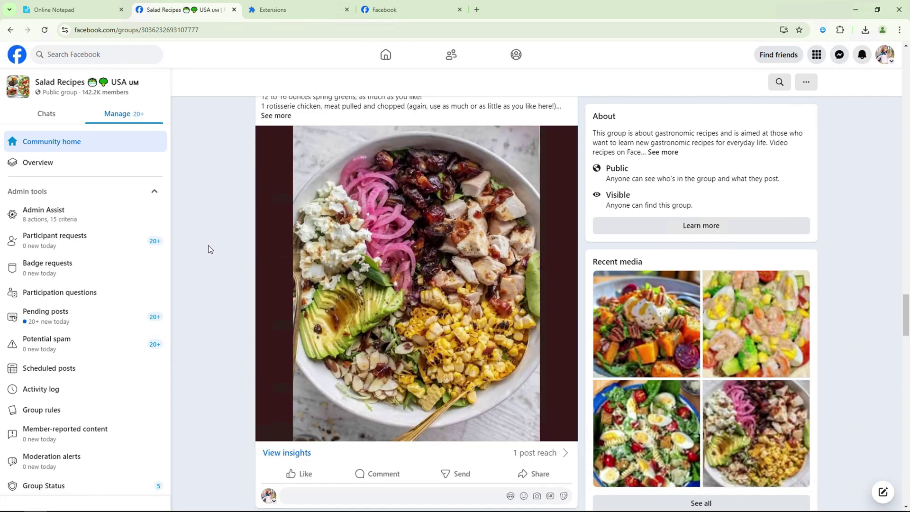
scroll(209, 245, "down", 5)
left_click(44, 31)
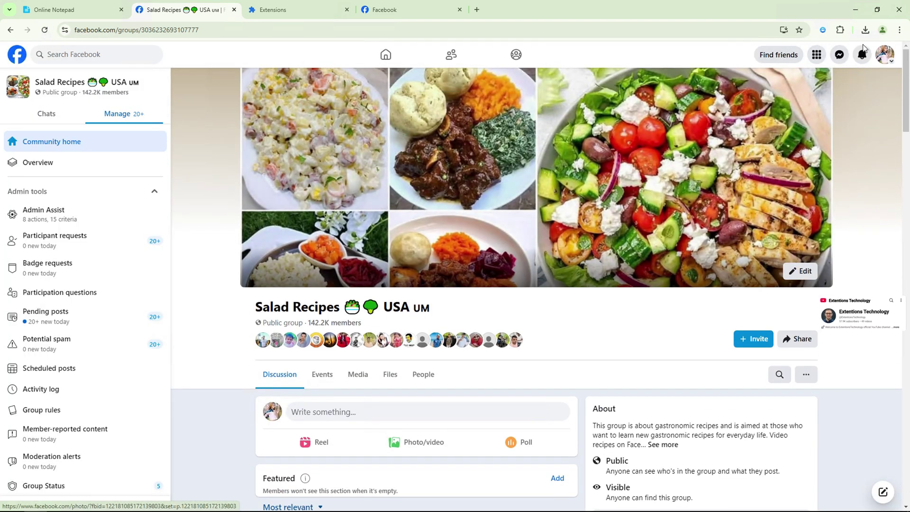
Step: Check the notification that the group's quality status was restored, then view Group Status
left_click(864, 53)
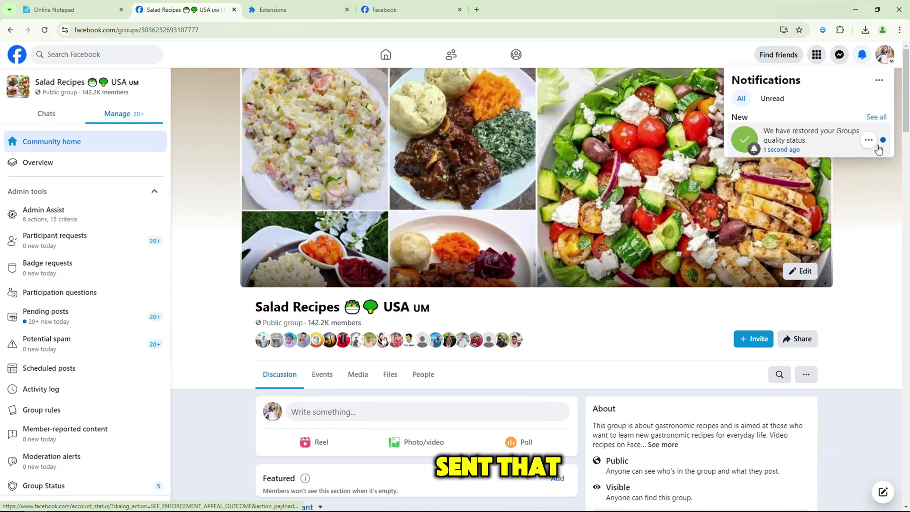
left_click(870, 140)
left_click(871, 142)
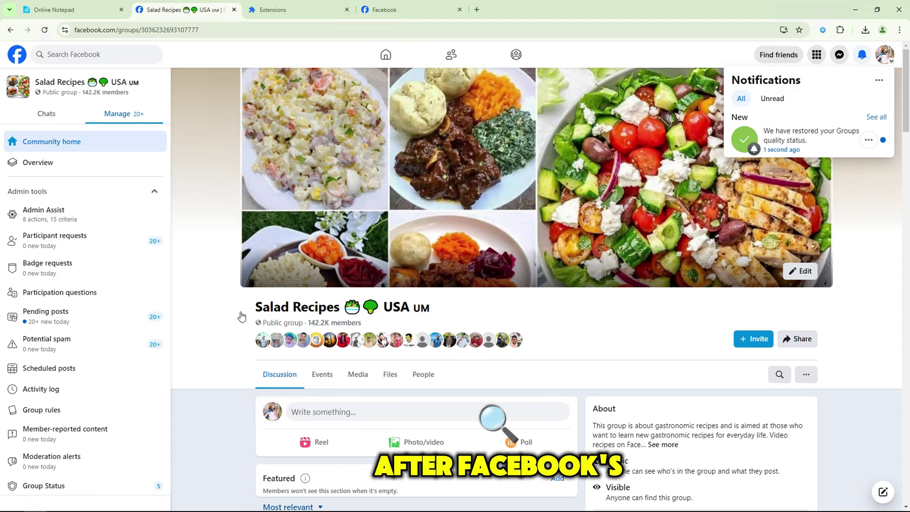
left_click(49, 486)
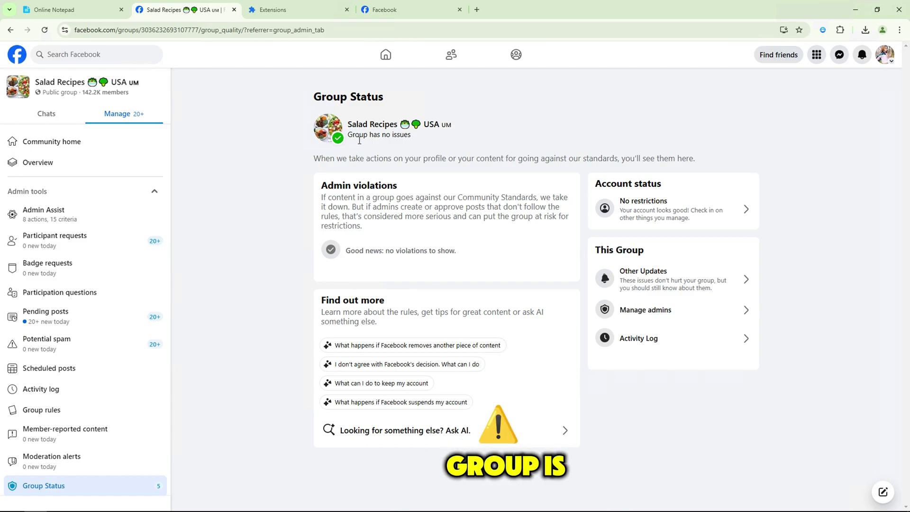
Step: Refresh Group Status twice, then view Account Status listing the profile and Salad Recipes with no issues
left_click(45, 30)
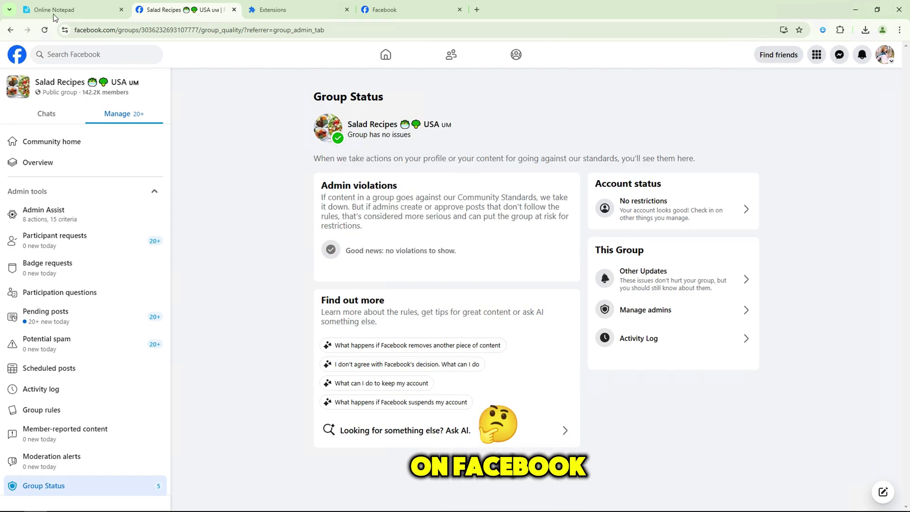
left_click(44, 31)
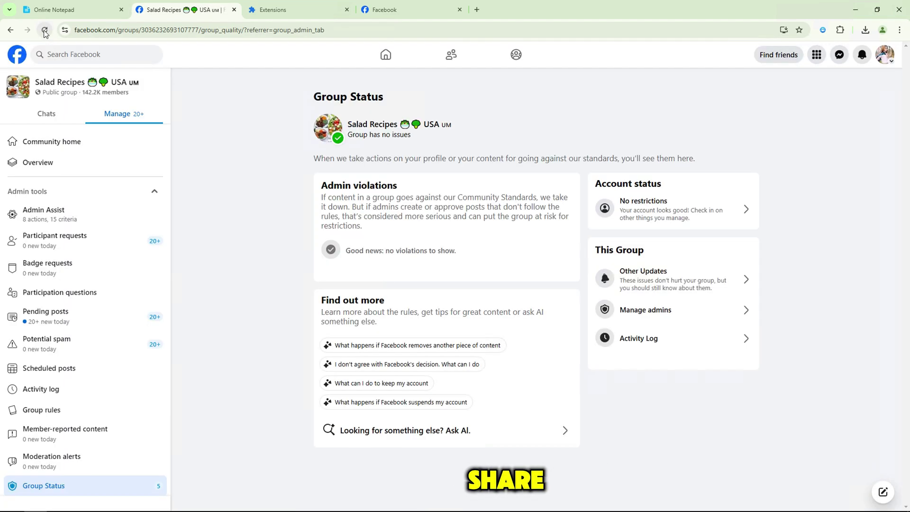
left_click(623, 204)
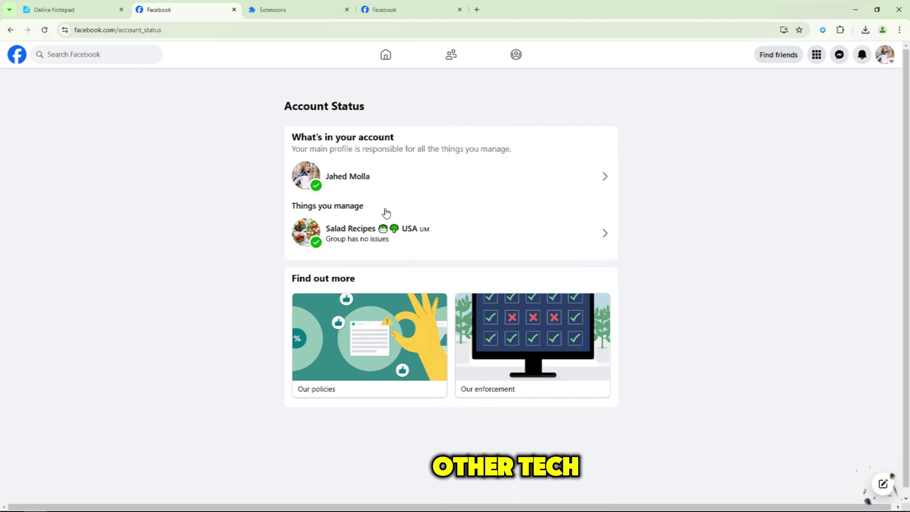